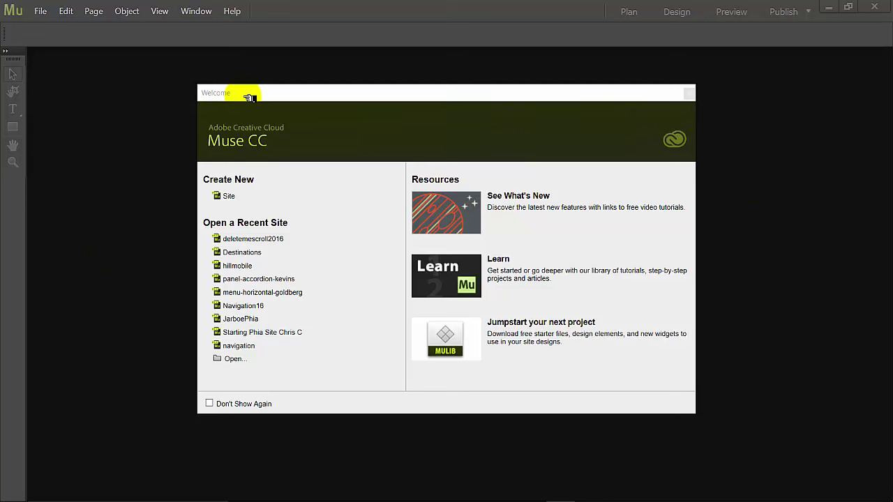
# Create a new desktop site with 960 px page width and 3000 px minimum height.
pyautogui.click(241, 198)
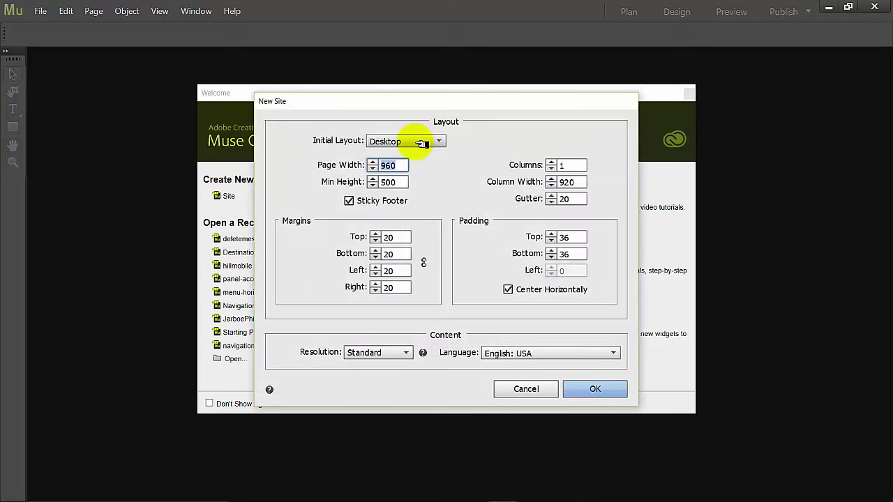
pyautogui.click(403, 182)
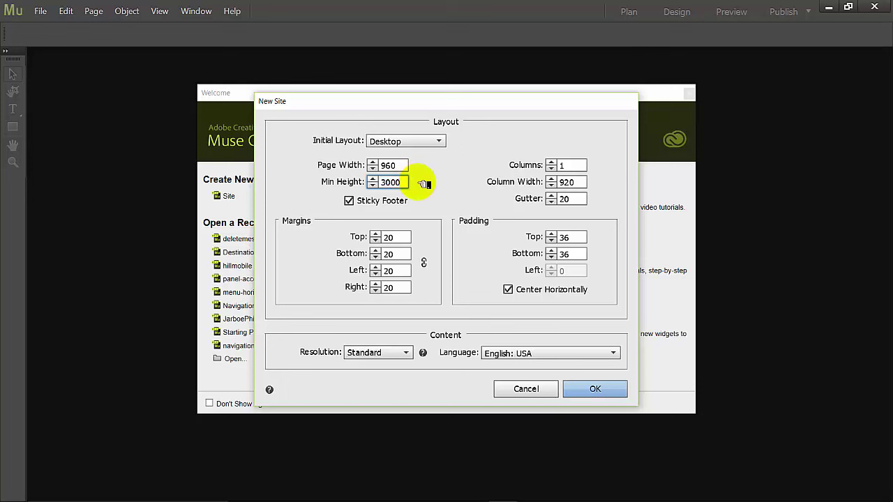
pyautogui.click(599, 391)
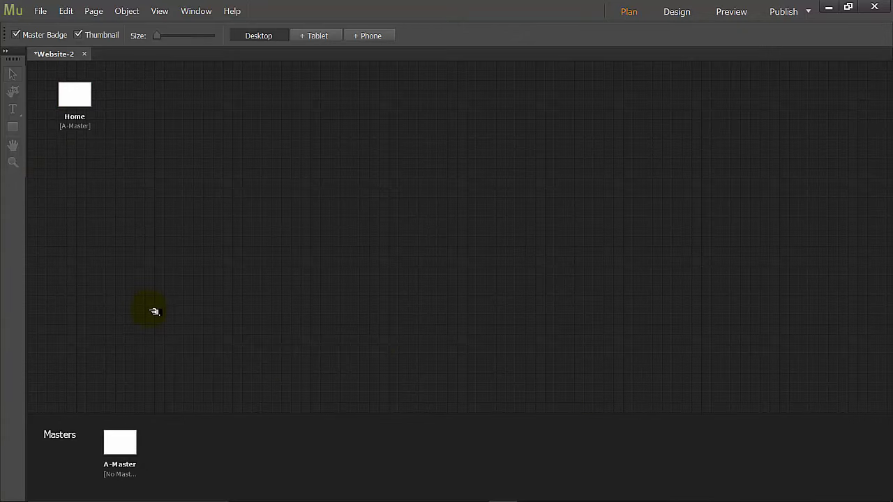
# Open the A-Master page in Design view and bring the top of the page into view.
pyautogui.moveTo(130, 442)
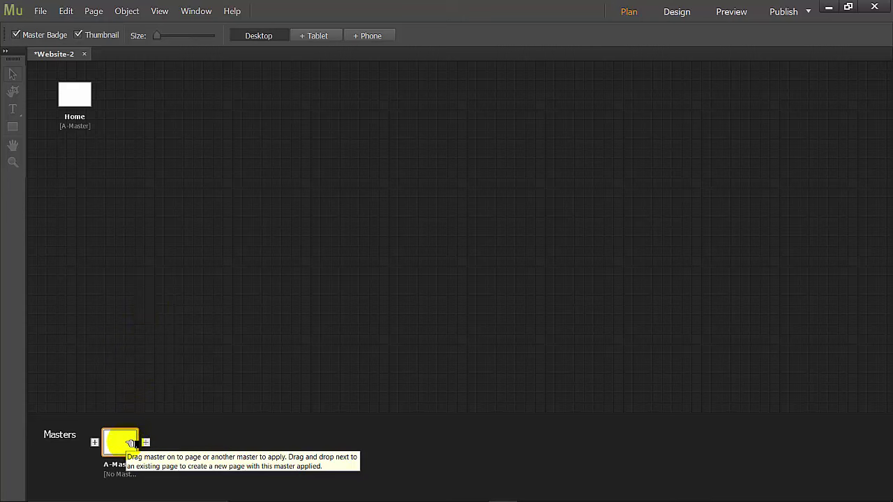
pyautogui.doubleClick(130, 443)
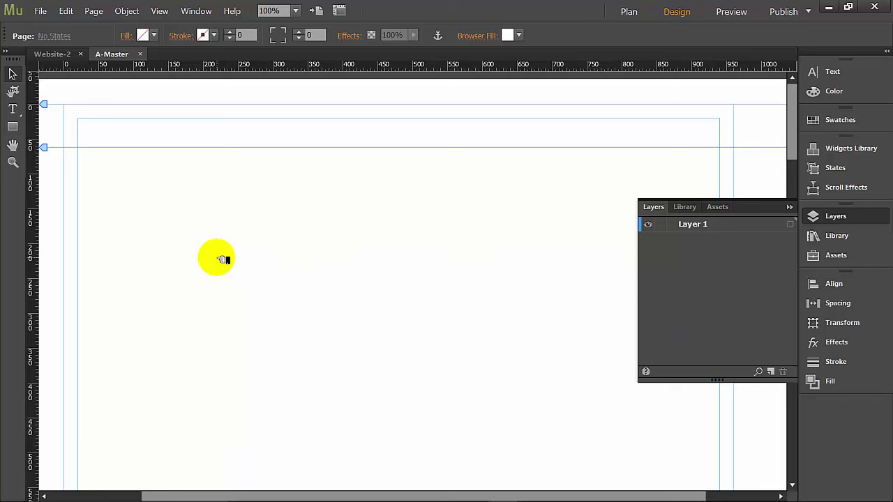
pyautogui.scroll(-5, 221, 259)
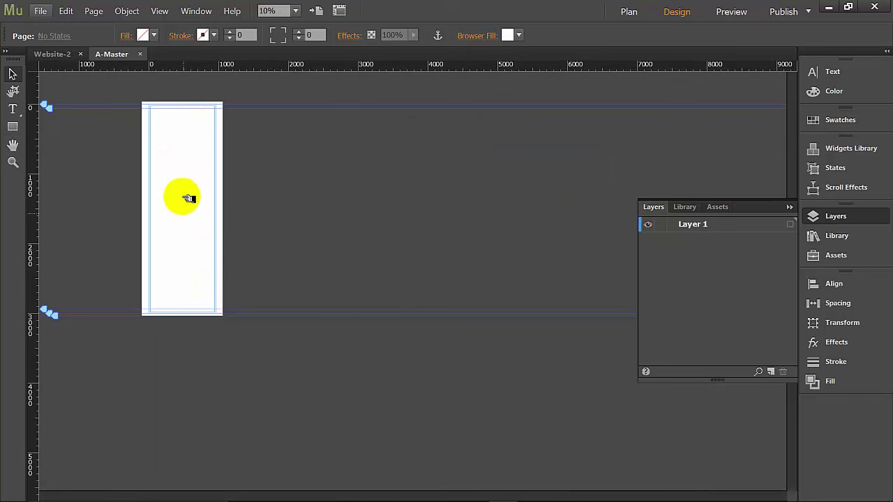
pyautogui.scroll(3, 157, 240)
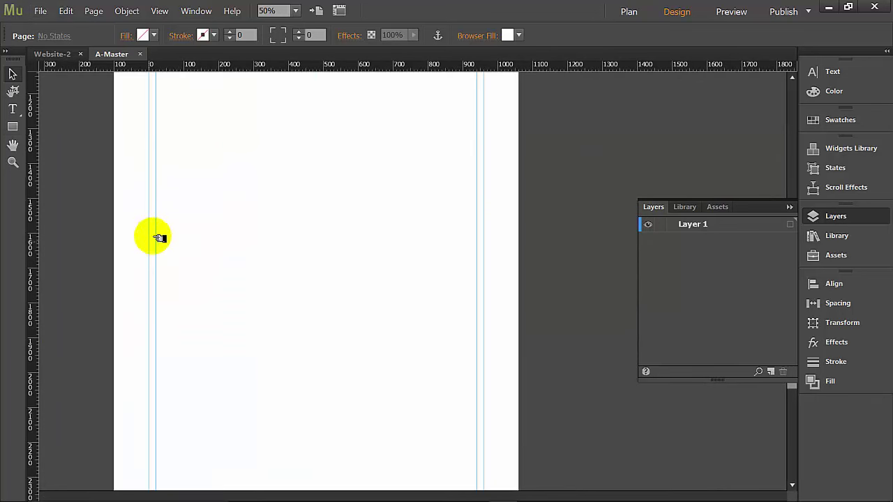
pyautogui.moveTo(255, 238); pyautogui.dragTo(264, 297)
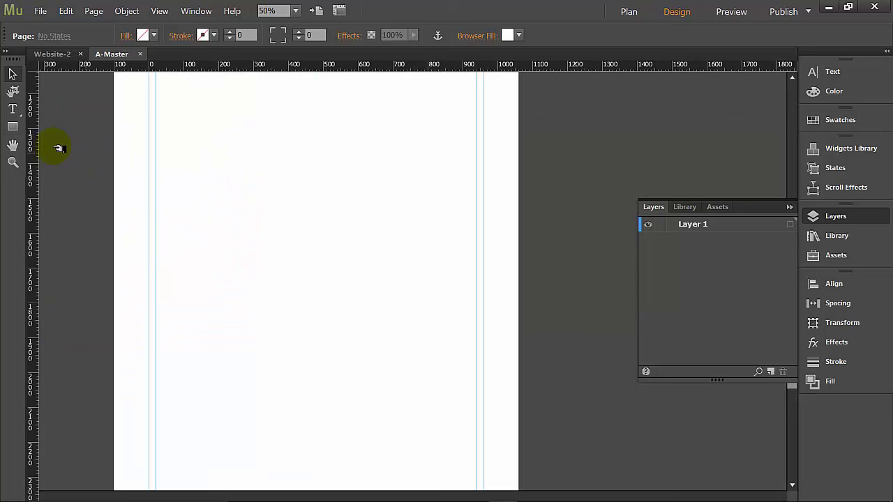
pyautogui.click(13, 145)
pyautogui.moveTo(324, 209); pyautogui.dragTo(367, 451)
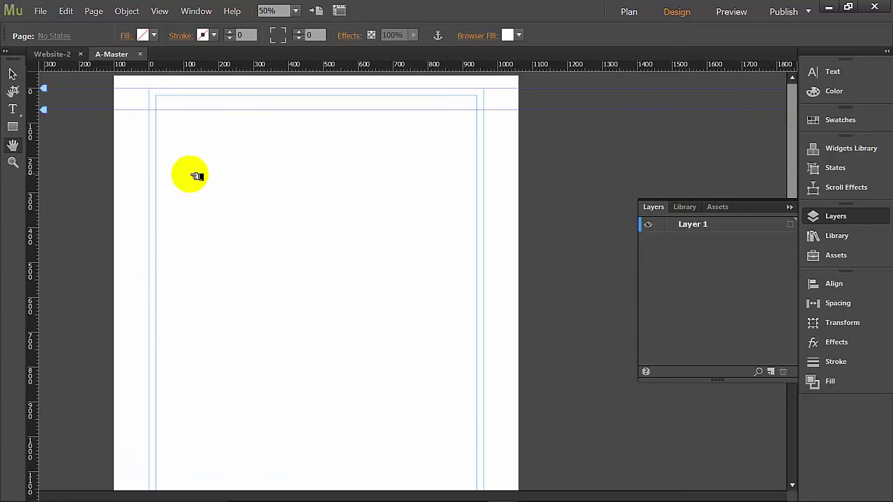
# Draw a page-wide rectangle at the top of the page and fill it red.
pyautogui.click(13, 129)
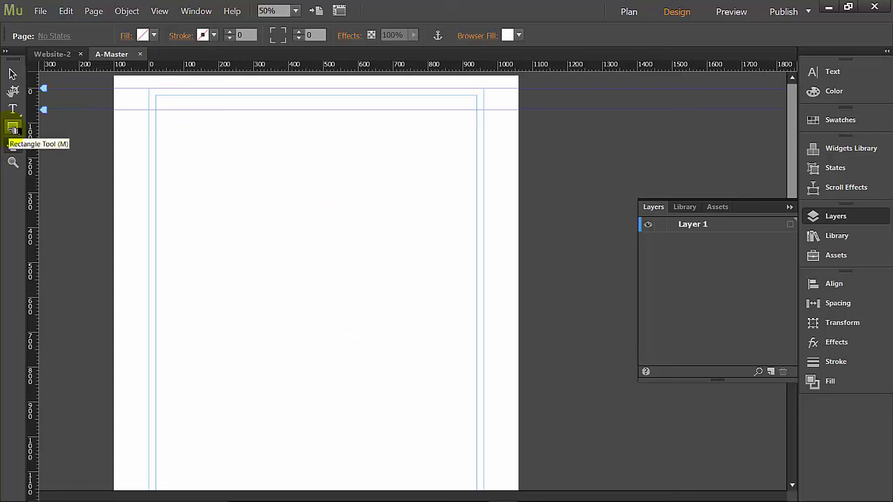
pyautogui.click(14, 130)
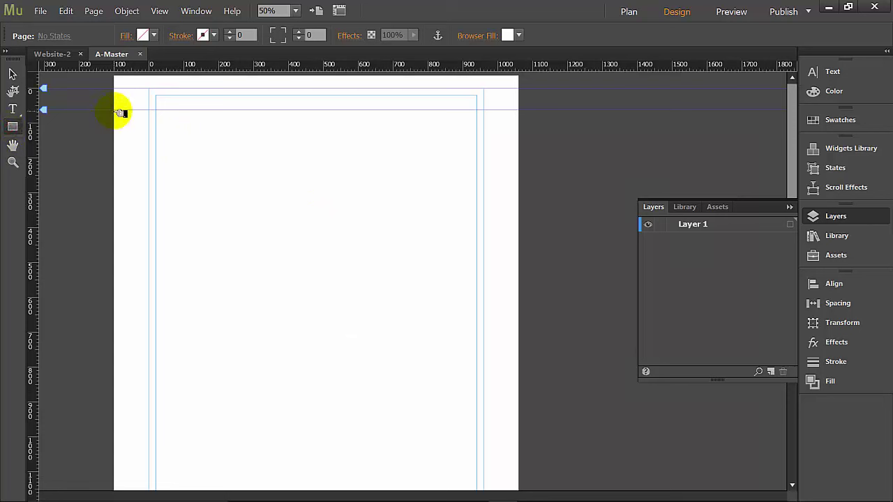
pyautogui.moveTo(120, 110)
pyautogui.mouseDown()
pyautogui.moveTo(132, 137)
pyautogui.moveTo(519, 409)
pyautogui.mouseUp()
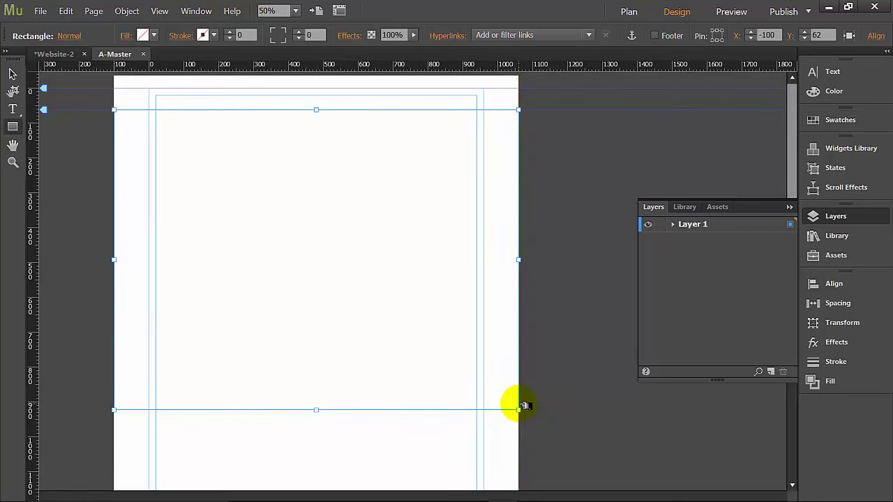
pyautogui.click(156, 35)
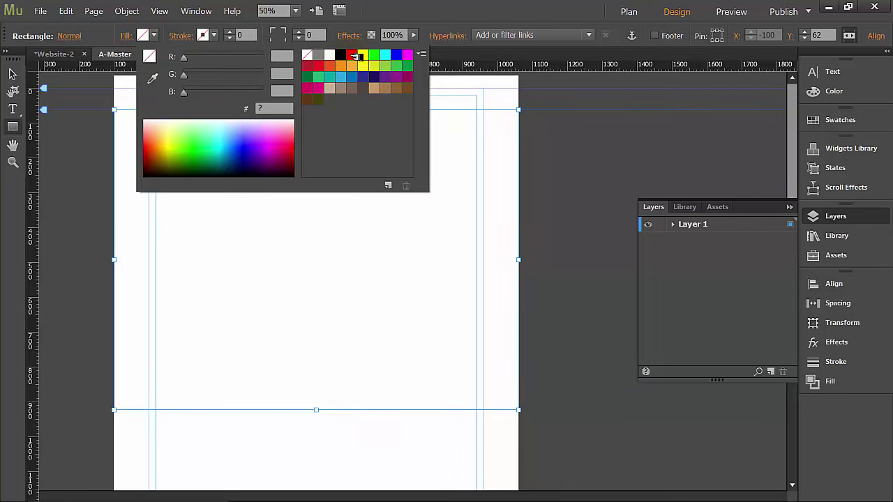
pyautogui.click(355, 56)
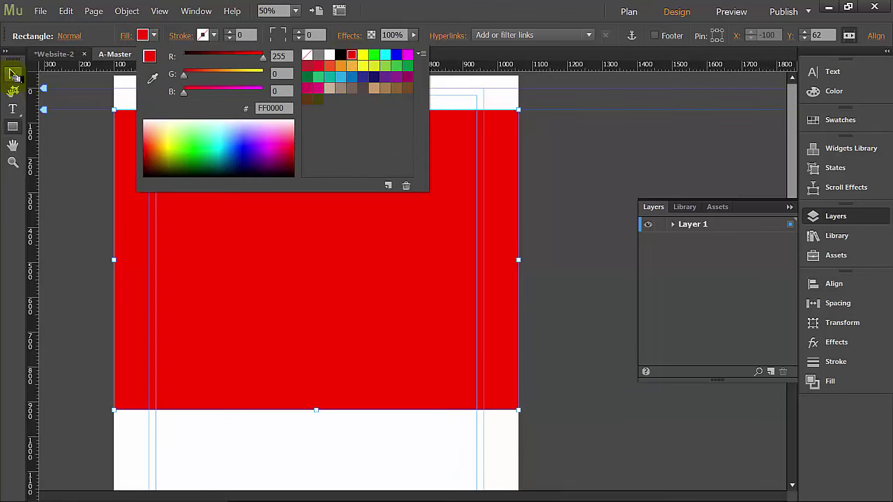
pyautogui.click(13, 73)
# Draw a second full-width rectangle below the red band and fill it green.
pyautogui.scroll(-6, 238, 310)
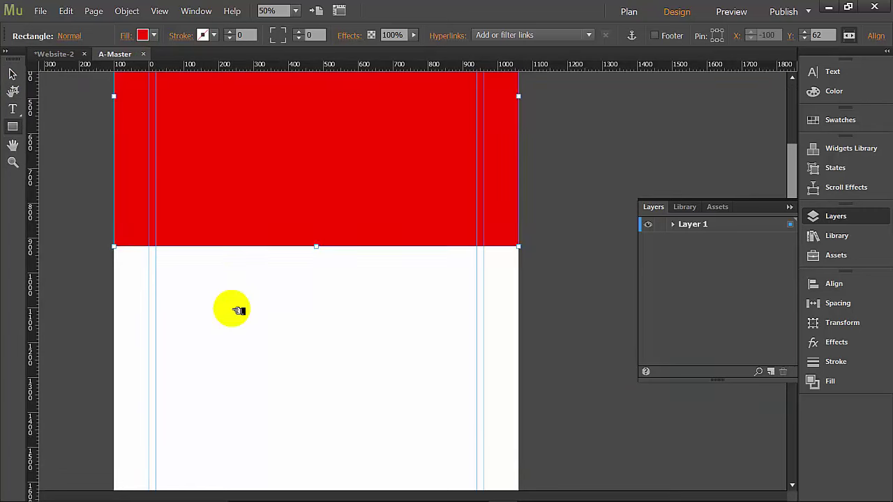
pyautogui.click(13, 126)
pyautogui.moveTo(113, 213); pyautogui.dragTo(522, 434)
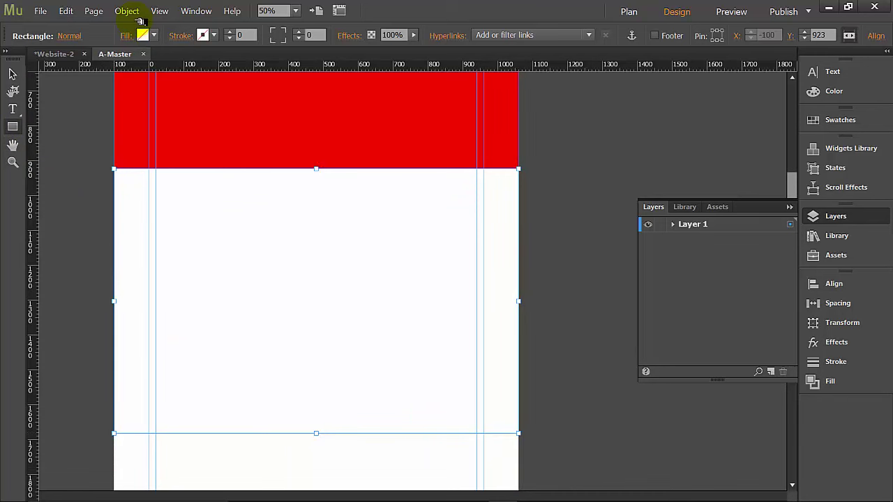
pyautogui.click(155, 35)
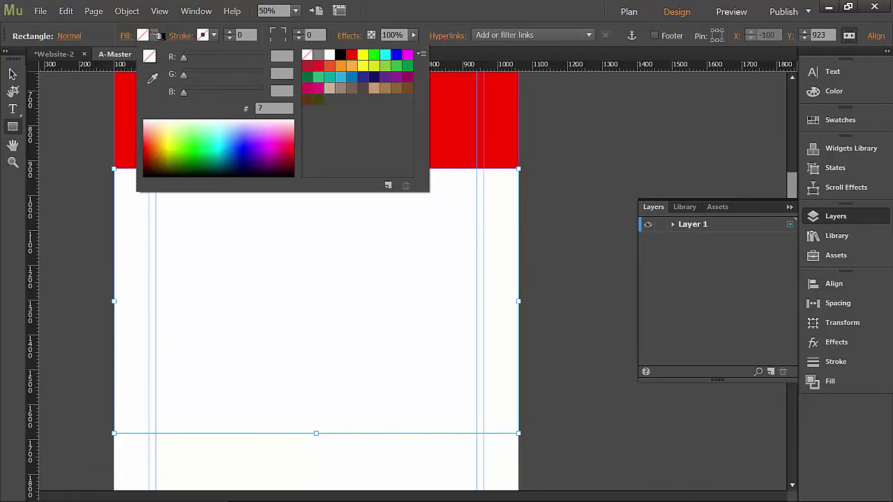
pyautogui.click(387, 56)
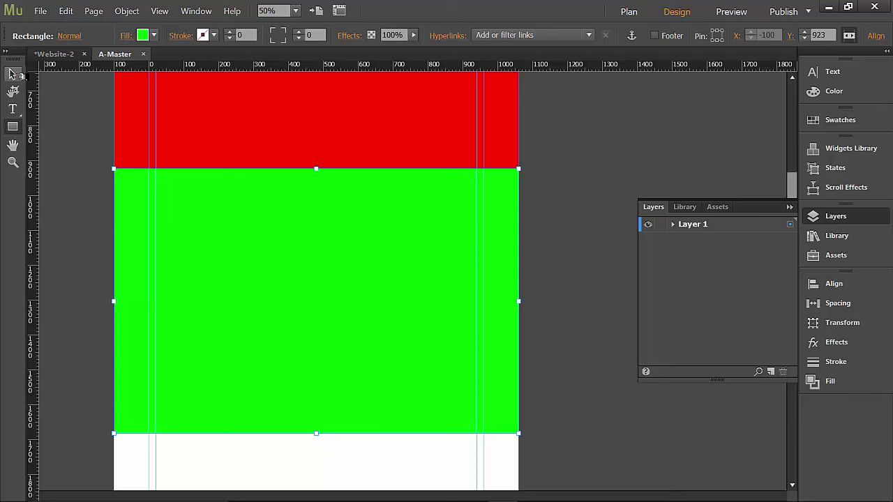
# Draw a third full-width rectangle below the green band and fill it blue.
pyautogui.scroll(-5, 104, 255)
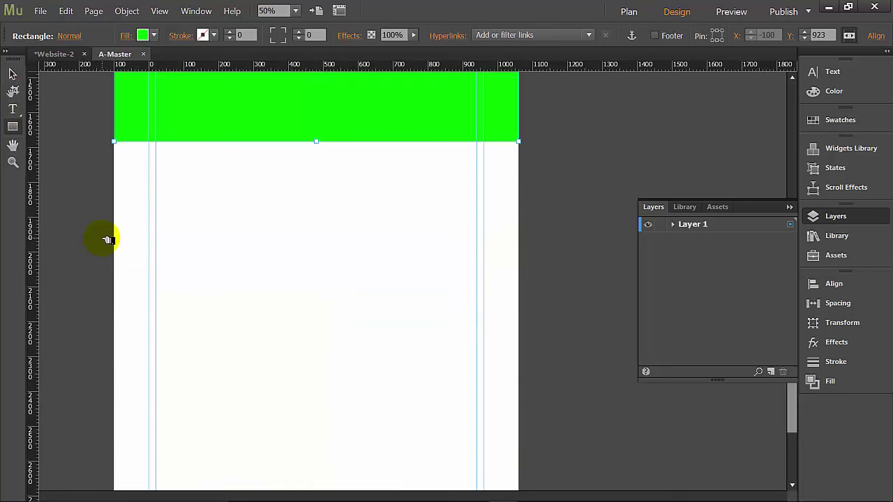
pyautogui.moveTo(113, 142)
pyautogui.mouseDown()
pyautogui.moveTo(214, 192)
pyautogui.moveTo(512, 456)
pyautogui.moveTo(514, 469)
pyautogui.moveTo(522, 459)
pyautogui.mouseUp()
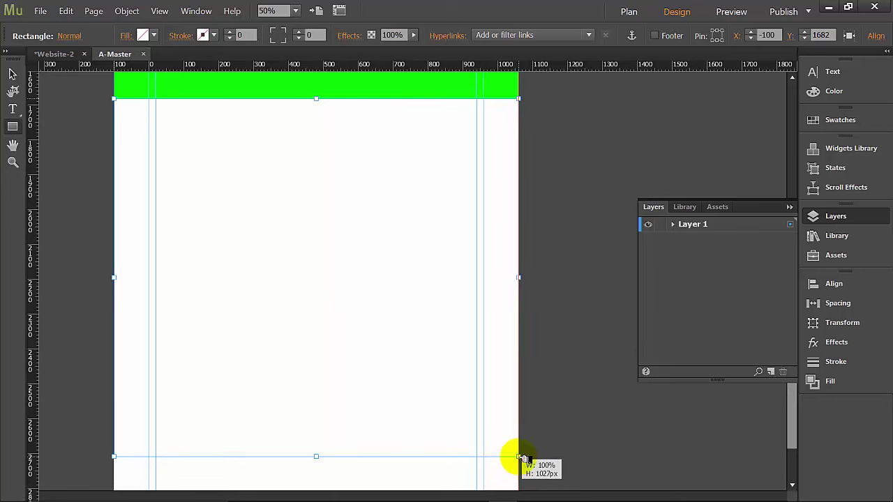
pyautogui.click(148, 35)
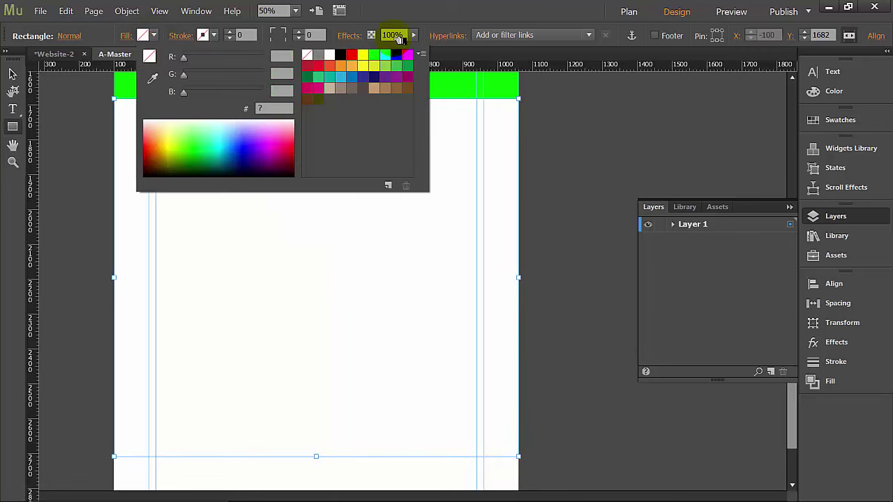
pyautogui.click(396, 55)
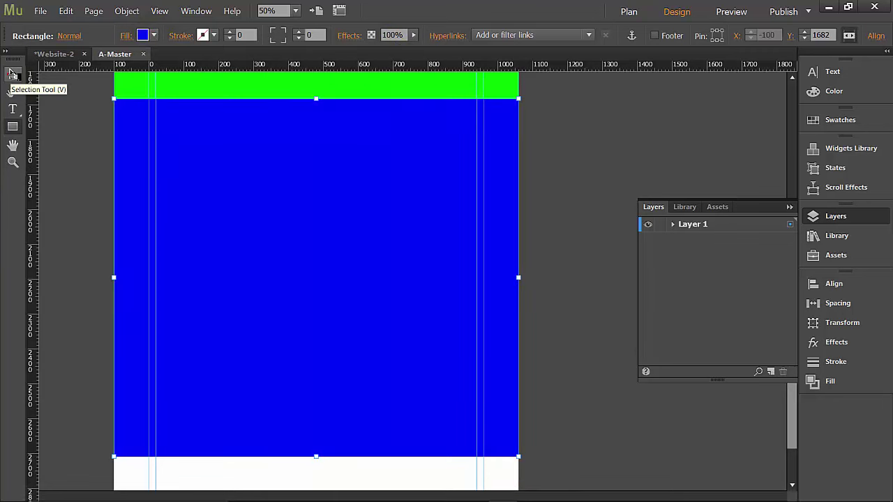
# Zoom out and stretch the green band's top edge up to meet the red band.
pyautogui.click(12, 74)
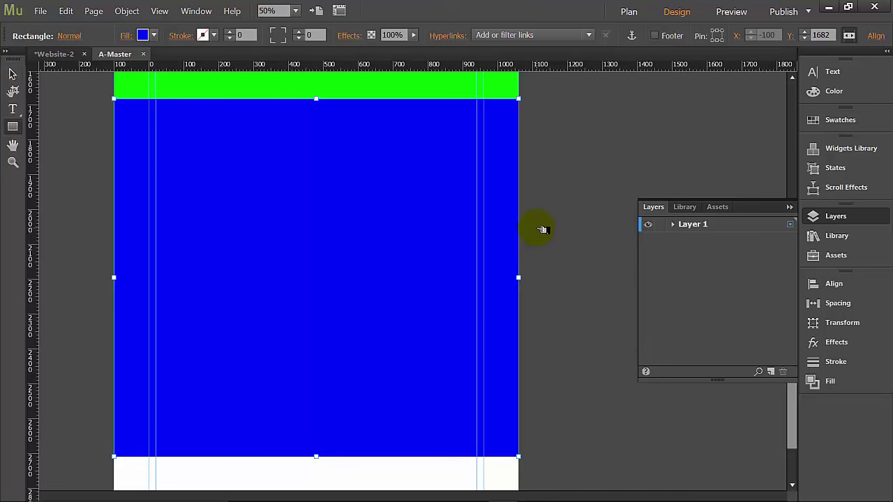
pyautogui.hotkey('ctrl', '-')
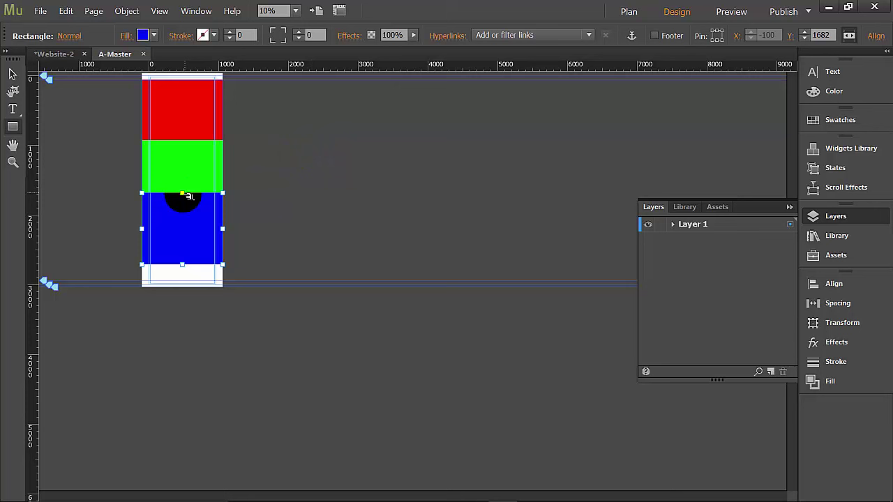
pyautogui.click(13, 74)
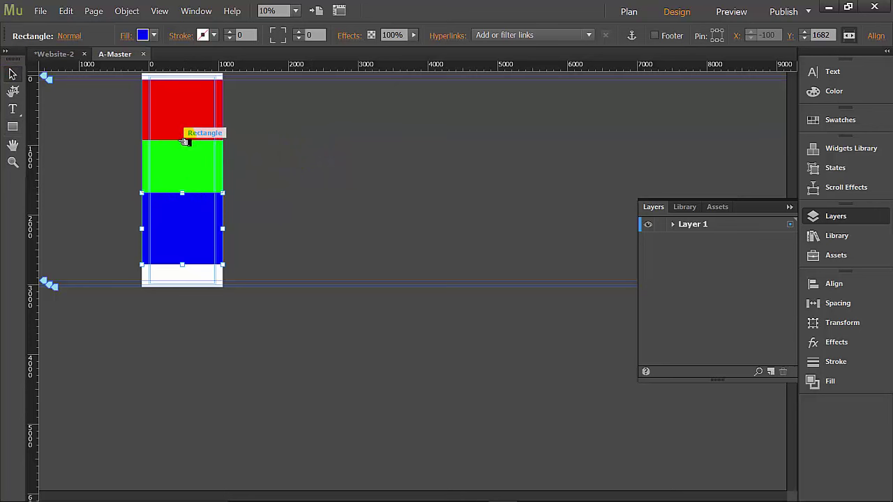
pyautogui.click(186, 142)
pyautogui.moveTo(186, 141); pyautogui.dragTo(190, 135)
# Extend the green band's bottom edge down so it meets the blue band.
pyautogui.click(186, 103)
pyautogui.click(183, 183)
pyautogui.moveTo(182, 192)
pyautogui.mouseDown()
pyautogui.moveTo(191, 204)
pyautogui.moveTo(184, 200)
pyautogui.mouseUp()
pyautogui.click(184, 198)
pyautogui.click(187, 192)
pyautogui.click(184, 209)
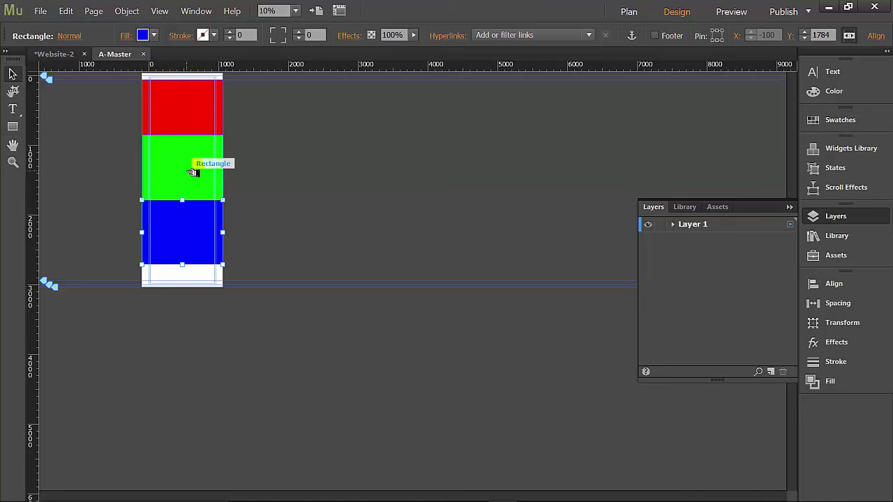
pyautogui.click(217, 239)
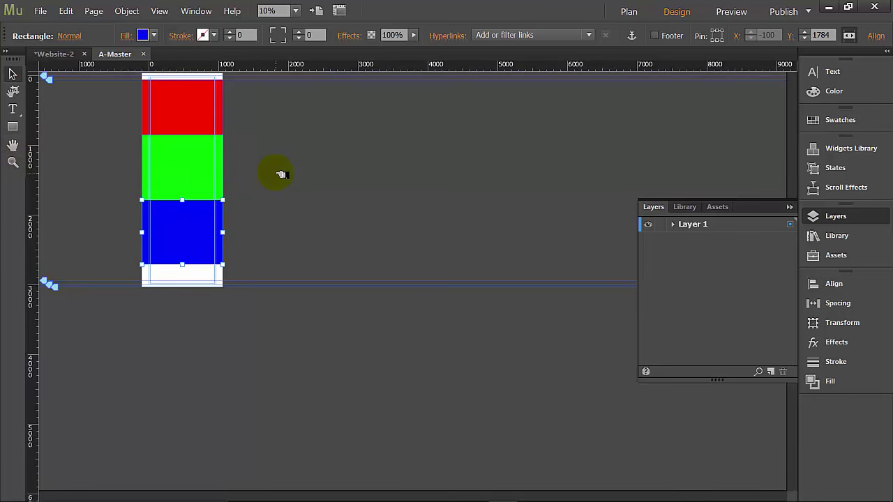
pyautogui.scroll(2, 280, 174)
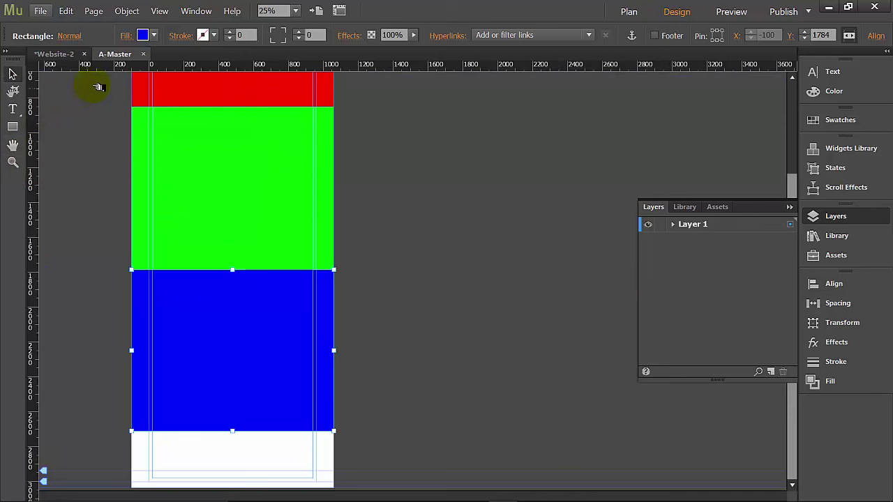
pyautogui.scroll(2, 139, 269)
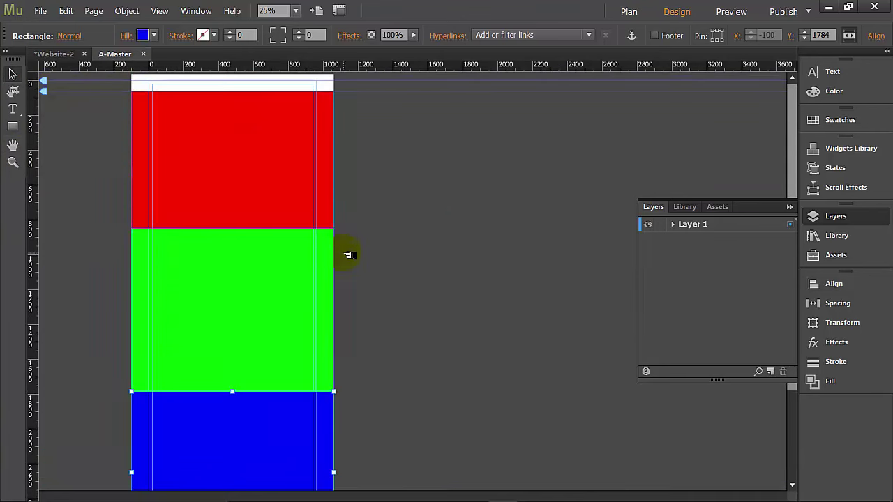
pyautogui.scroll(3, 349, 256)
pyautogui.scroll(-2, 314, 105)
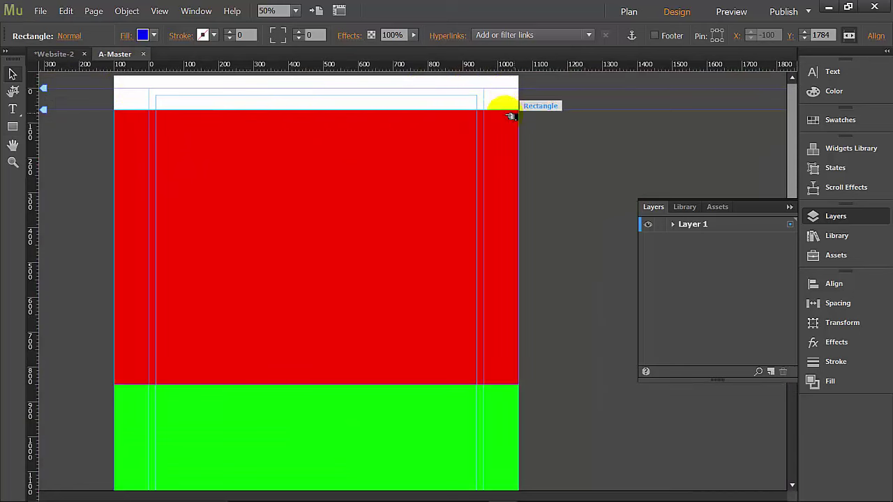
# Rename Layer 1 to Body in the Layers panel.
pyautogui.click(790, 208)
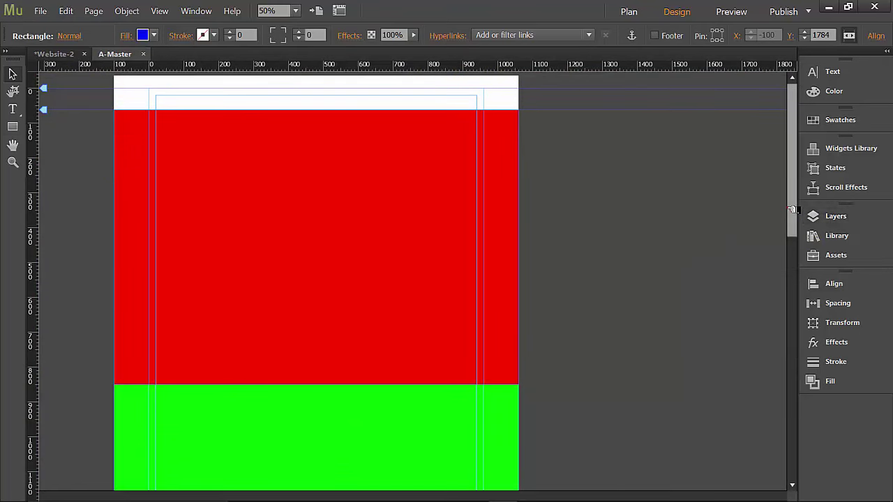
pyautogui.click(835, 216)
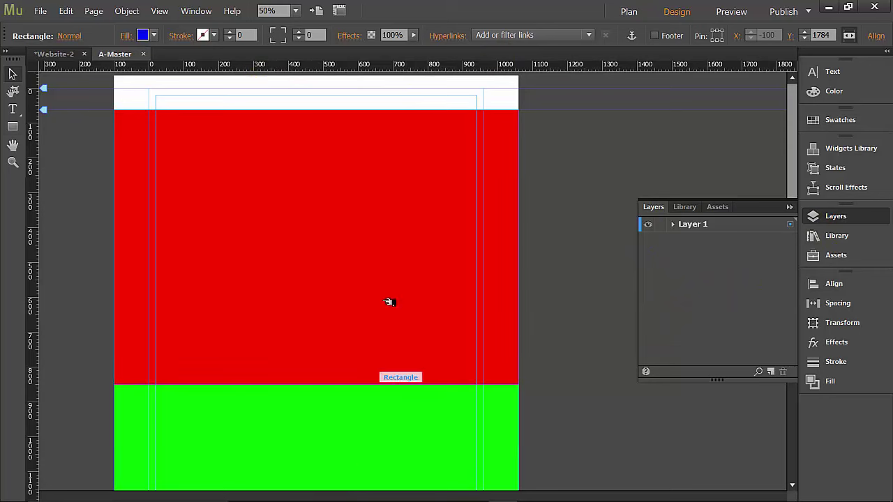
pyautogui.click(683, 228)
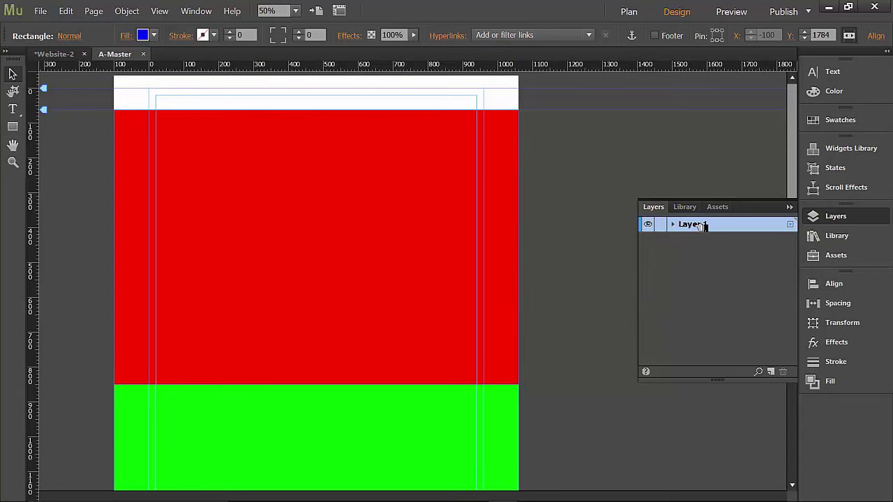
pyautogui.rightClick(700, 227)
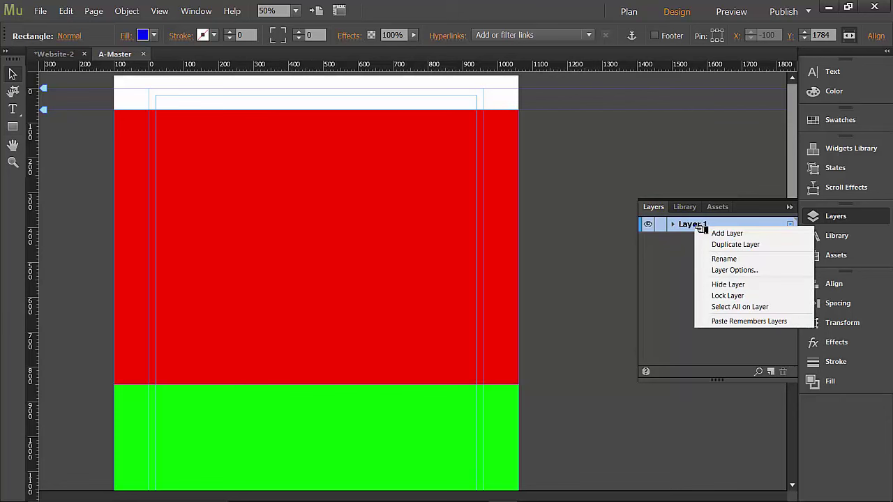
pyautogui.click(713, 255)
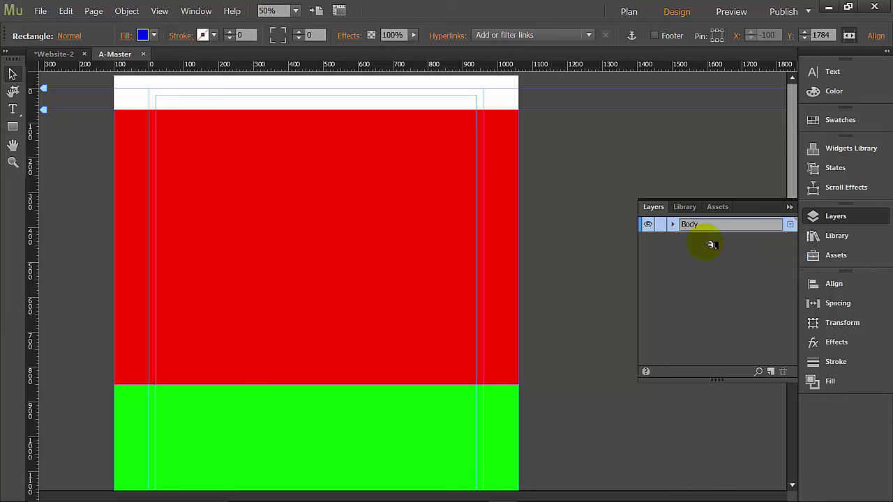
pyautogui.press('Return')
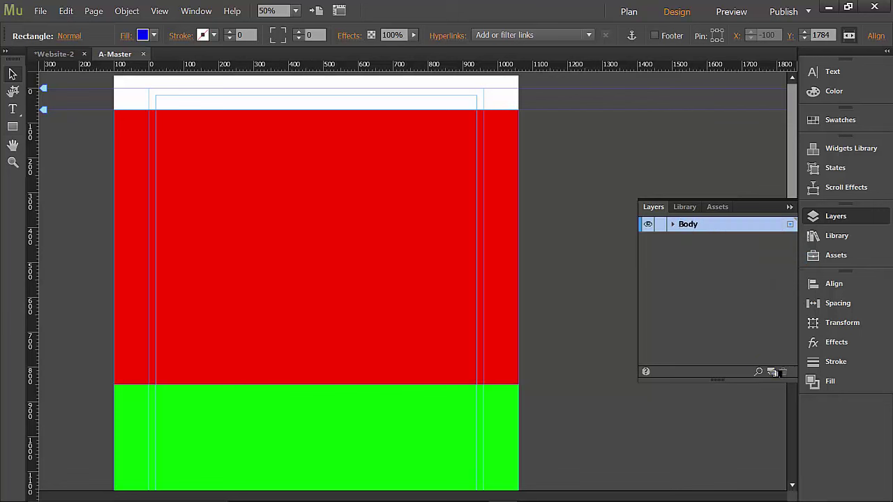
# Add a new layer and name it Header.
pyautogui.click(772, 372)
pyautogui.rightClick(701, 225)
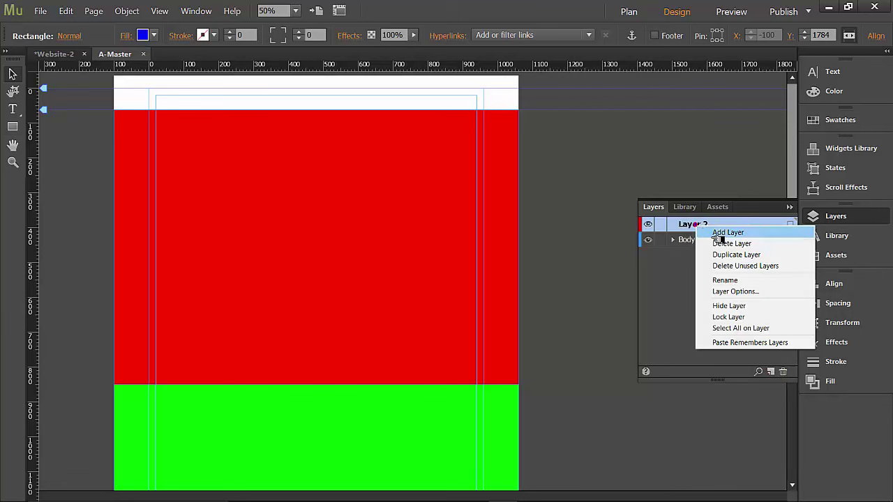
pyautogui.click(731, 281)
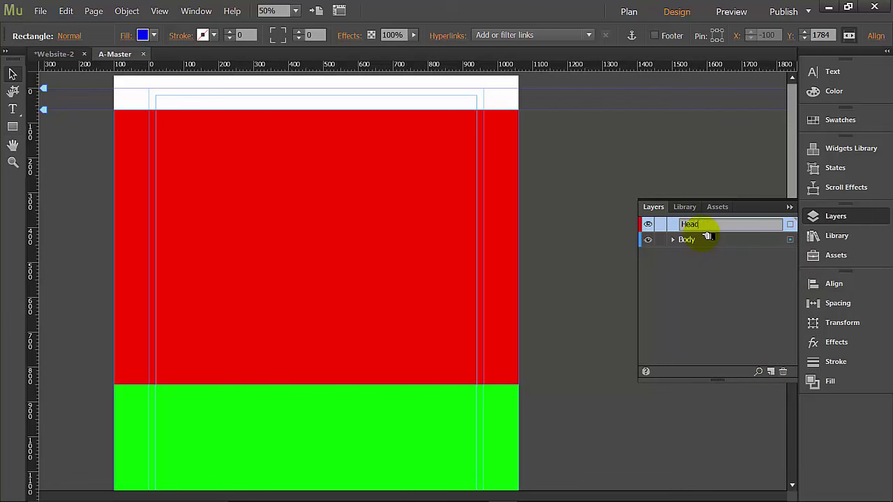
pyautogui.press('Return')
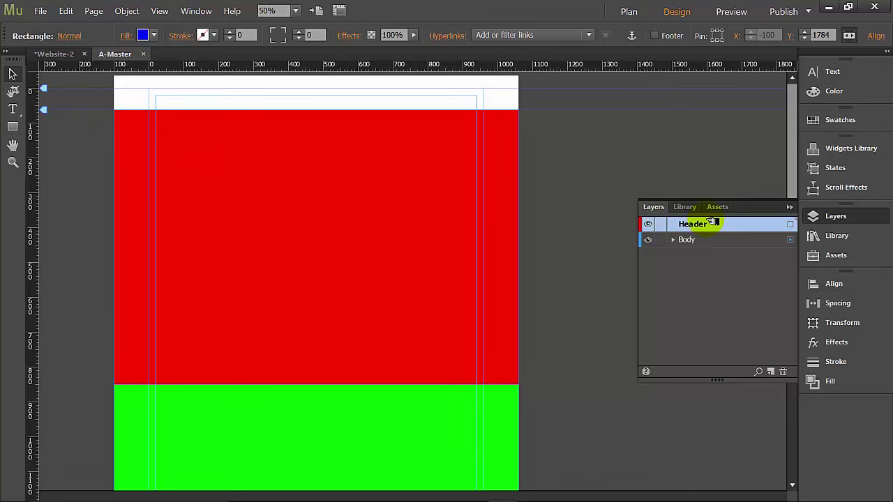
# Draw a full-width strip about 98 px tall across the page top, filled white.
pyautogui.click(12, 127)
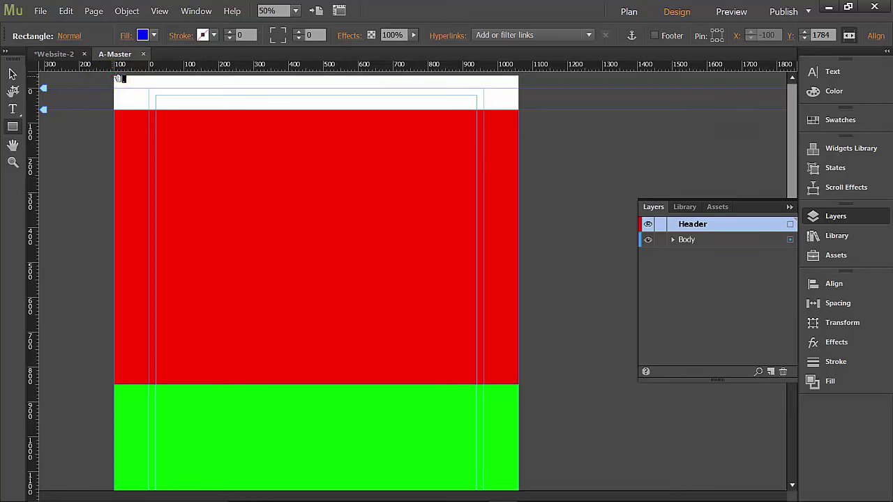
pyautogui.moveTo(119, 78); pyautogui.dragTo(520, 117)
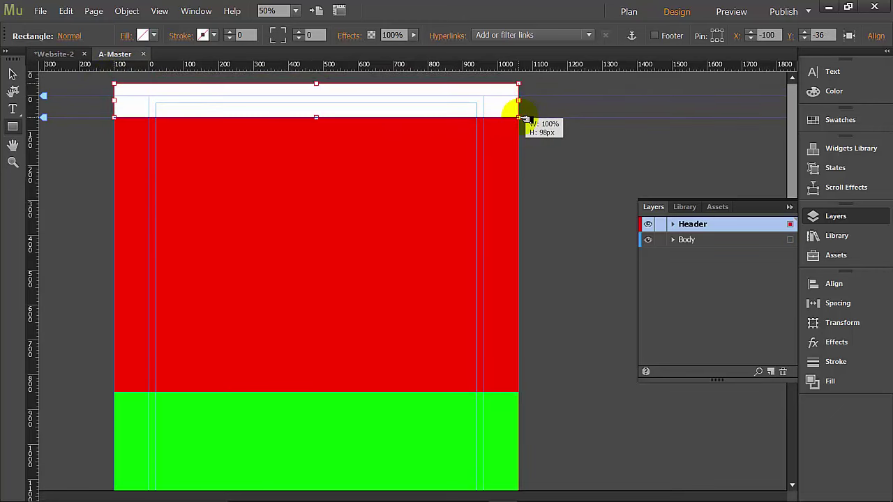
pyautogui.click(155, 37)
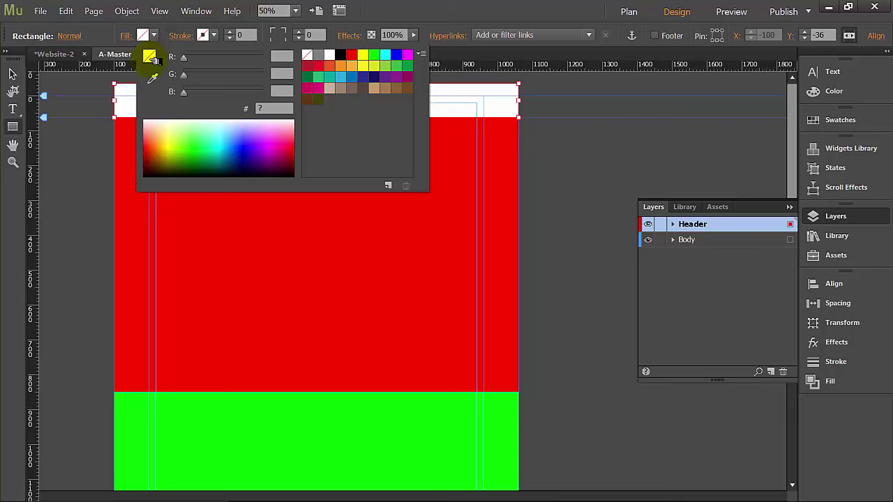
pyautogui.click(337, 55)
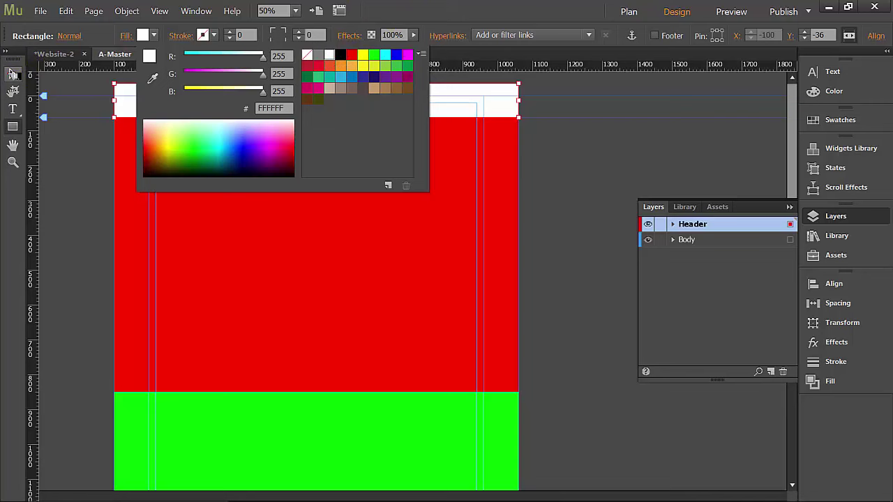
pyautogui.click(12, 73)
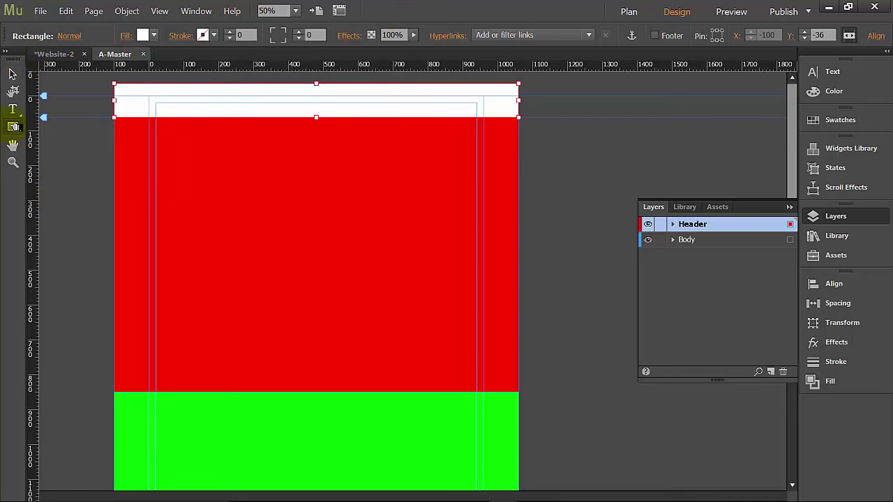
# Add a RED text frame in the white strip, set to size 41 and bold.
pyautogui.click(12, 110)
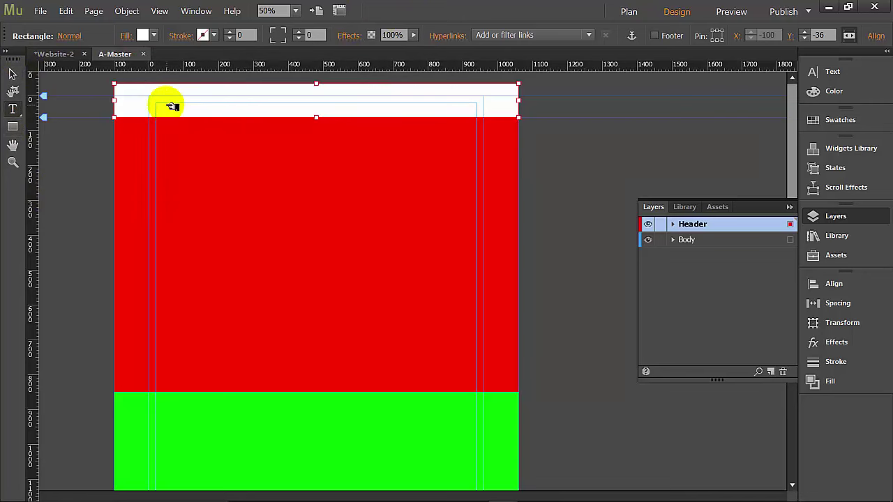
pyautogui.moveTo(159, 104); pyautogui.dragTo(270, 117)
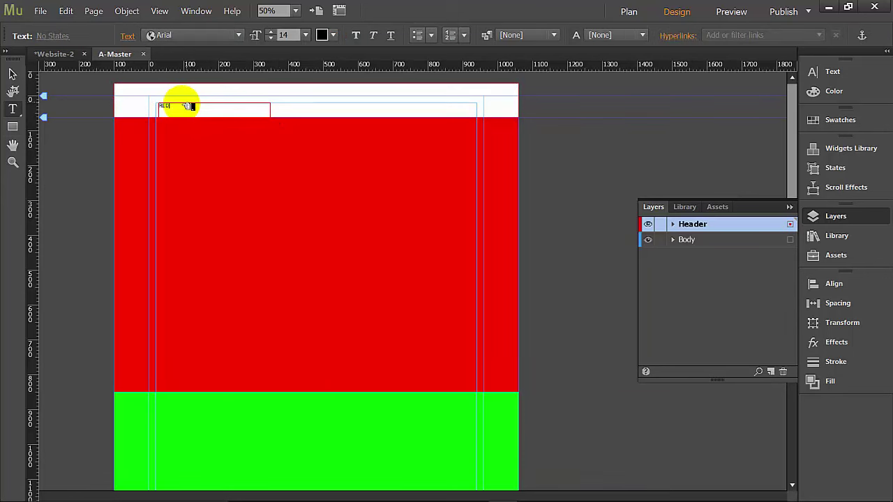
pyautogui.moveTo(176, 105); pyautogui.dragTo(145, 104)
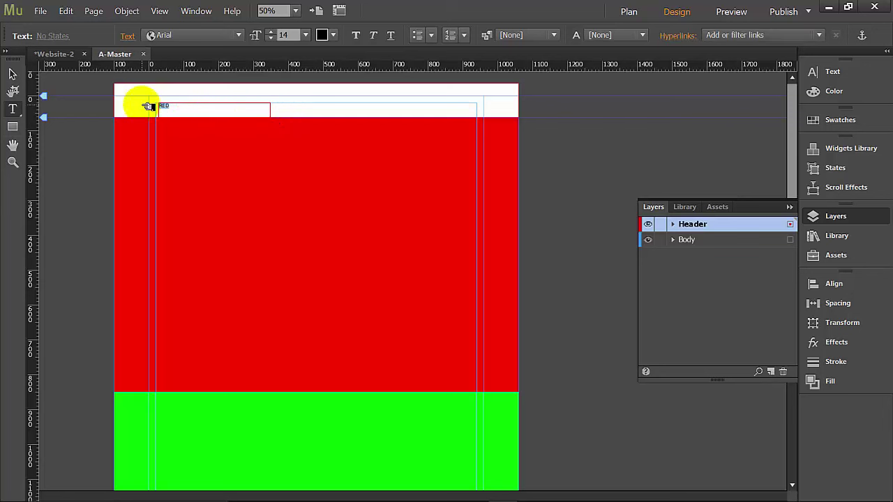
pyautogui.click(271, 32)
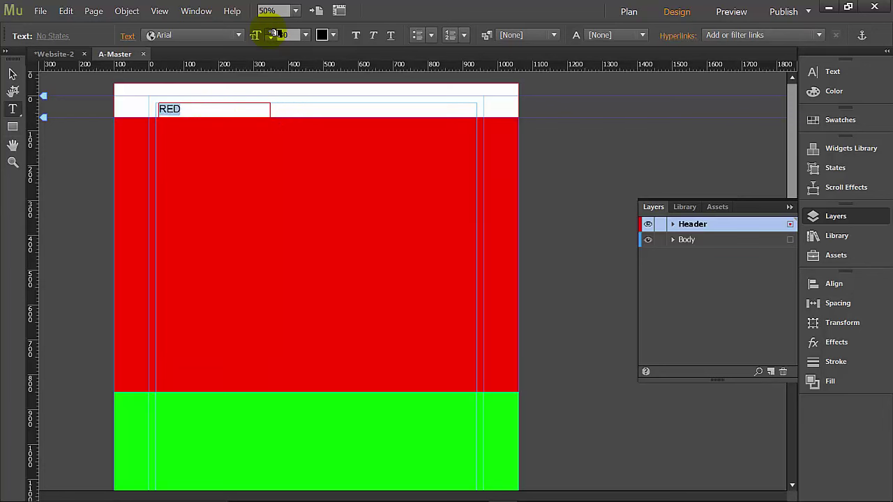
pyautogui.click(271, 32)
pyautogui.click(270, 32)
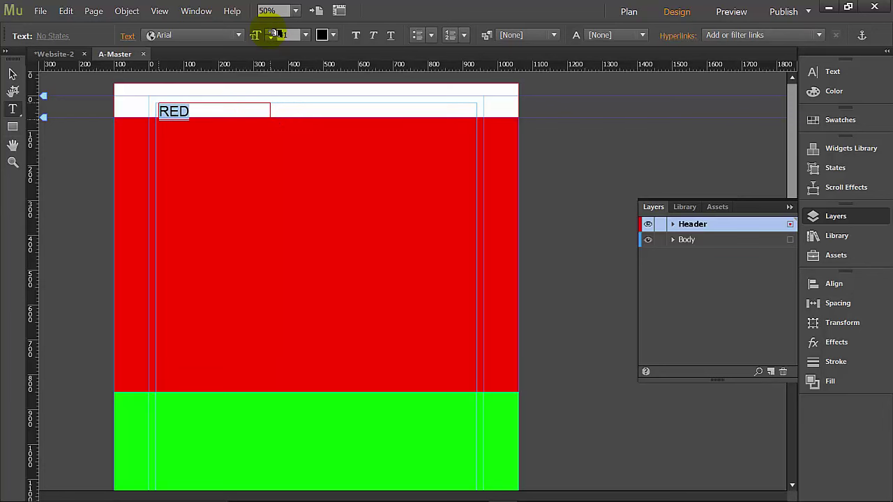
pyautogui.click(357, 34)
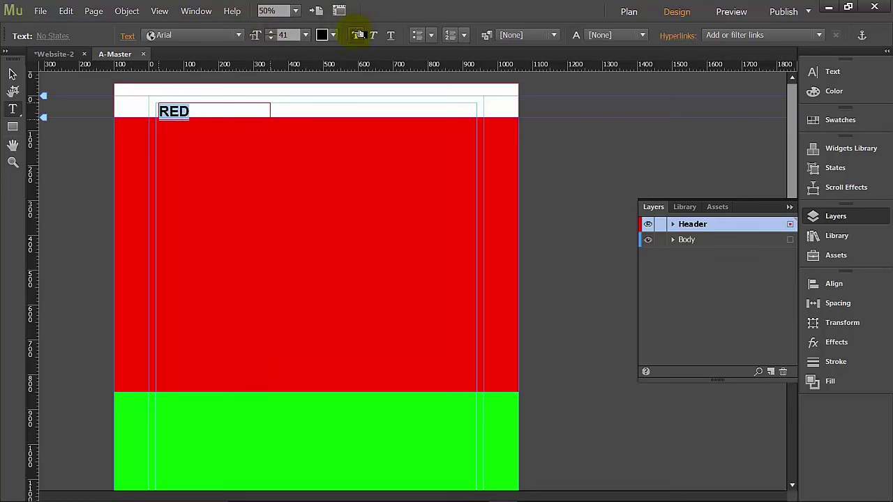
# Centre-align the RED text within its frame.
pyautogui.click(130, 36)
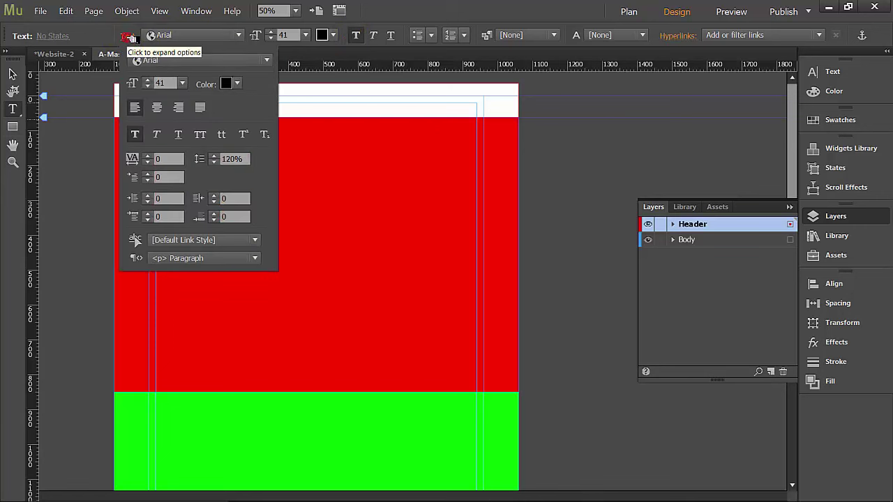
pyautogui.click(159, 108)
pyautogui.click(379, 9)
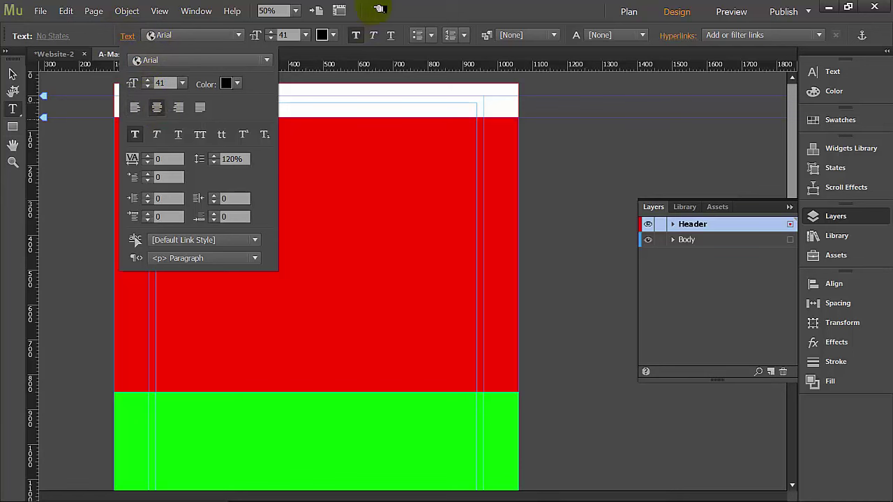
pyautogui.click(164, 109)
pyautogui.click(12, 74)
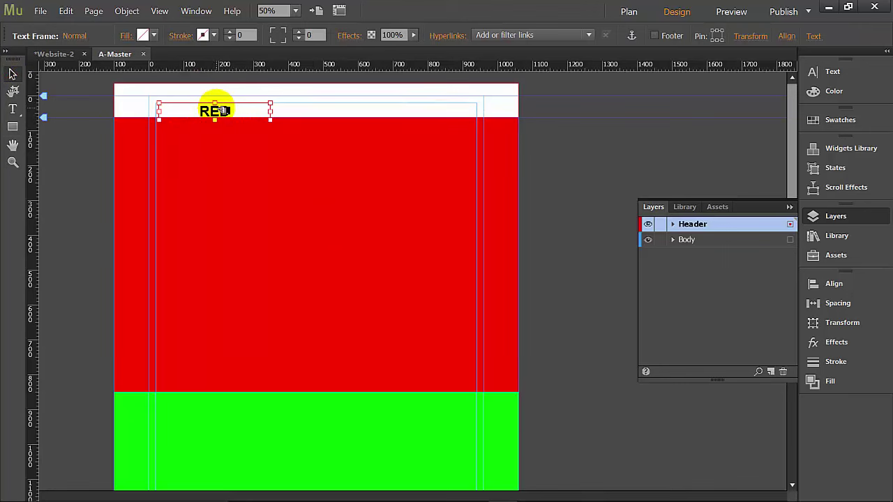
# Duplicate the RED label to its right and change the copy's text to GREEN.
pyautogui.moveTo(217, 111); pyautogui.dragTo(337, 109)
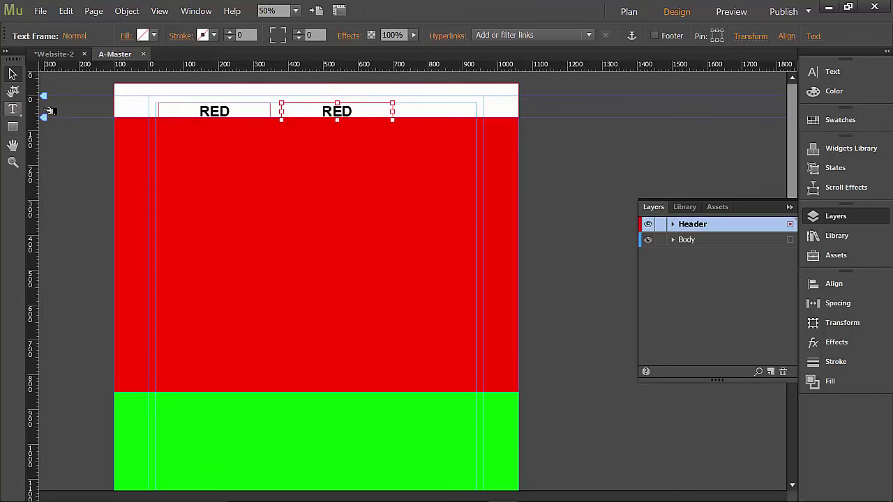
pyautogui.click(348, 111)
pyautogui.moveTo(357, 113); pyautogui.dragTo(314, 112)
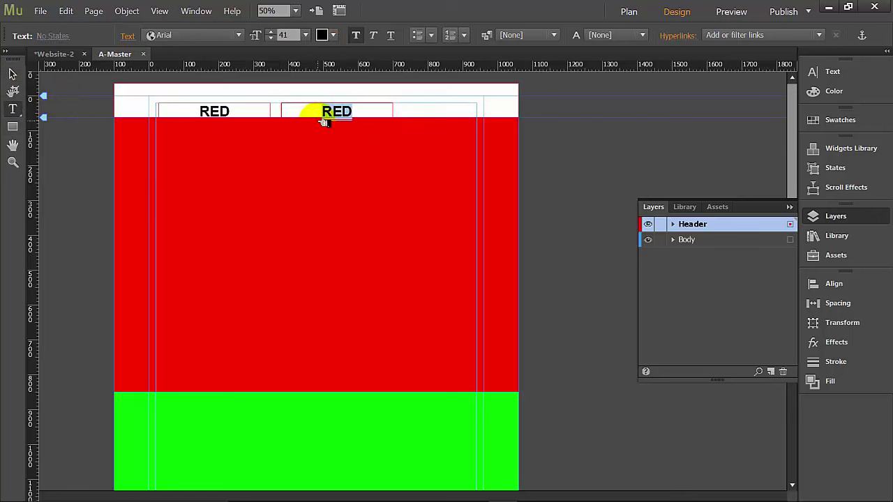
pyautogui.write('GREEN')
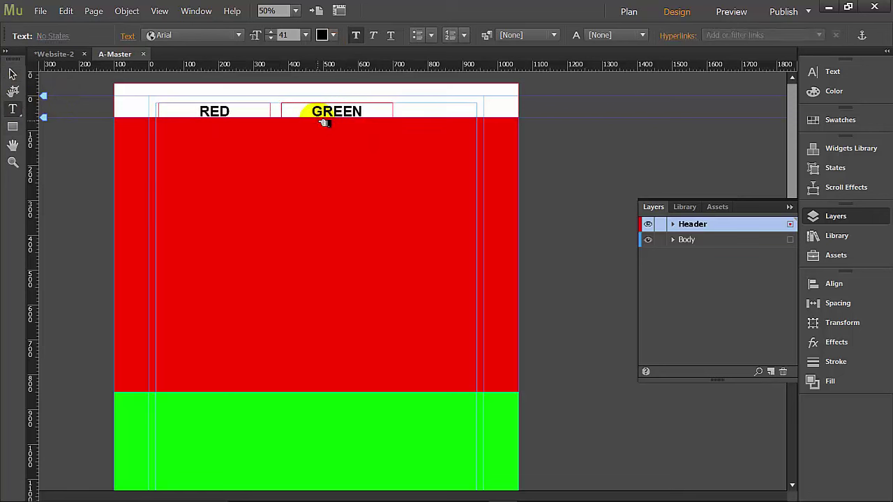
pyautogui.click(12, 73)
pyautogui.click(337, 112)
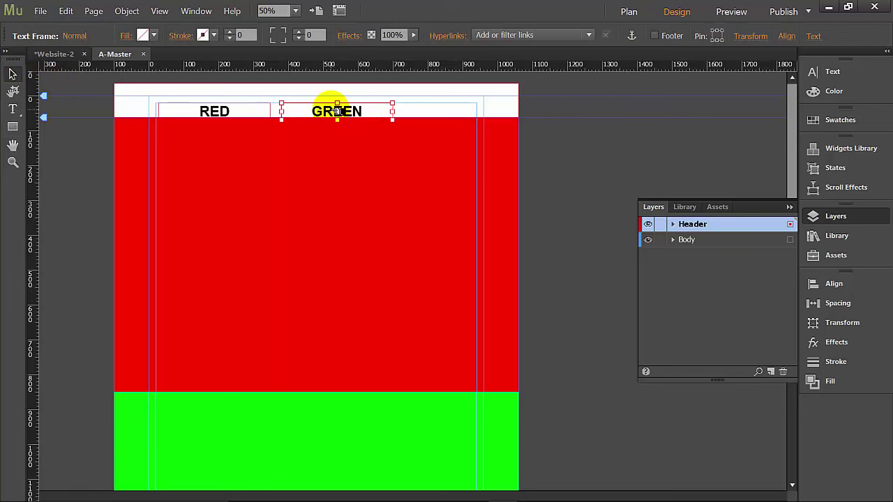
# Duplicate the GREEN label further right and change the copy's text to BLUE.
pyautogui.moveTo(336, 111); pyautogui.dragTo(454, 114)
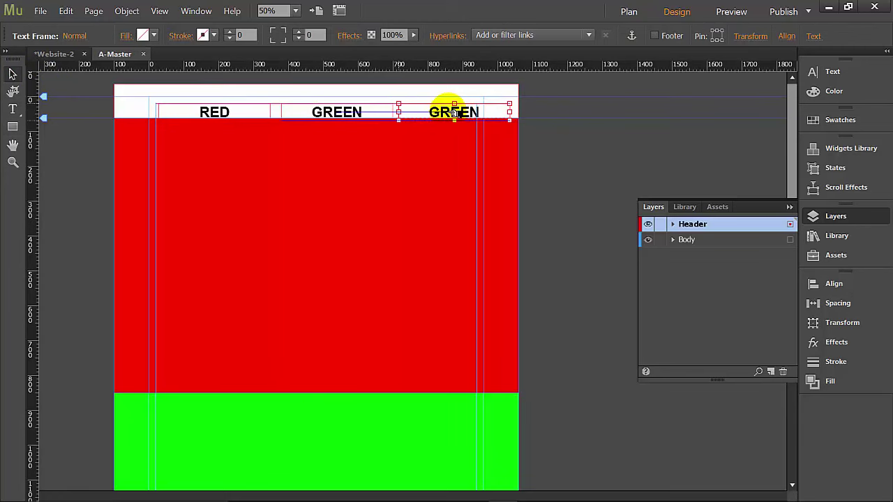
pyautogui.click(13, 109)
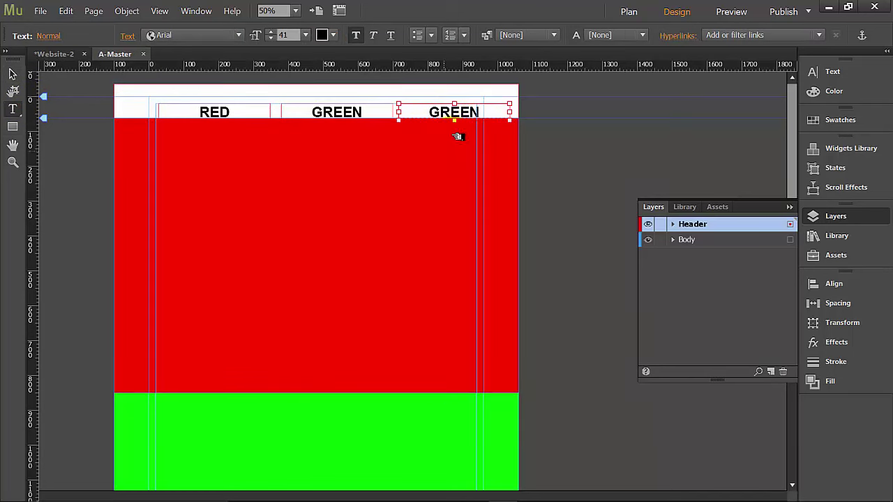
pyautogui.moveTo(485, 112); pyautogui.dragTo(423, 118)
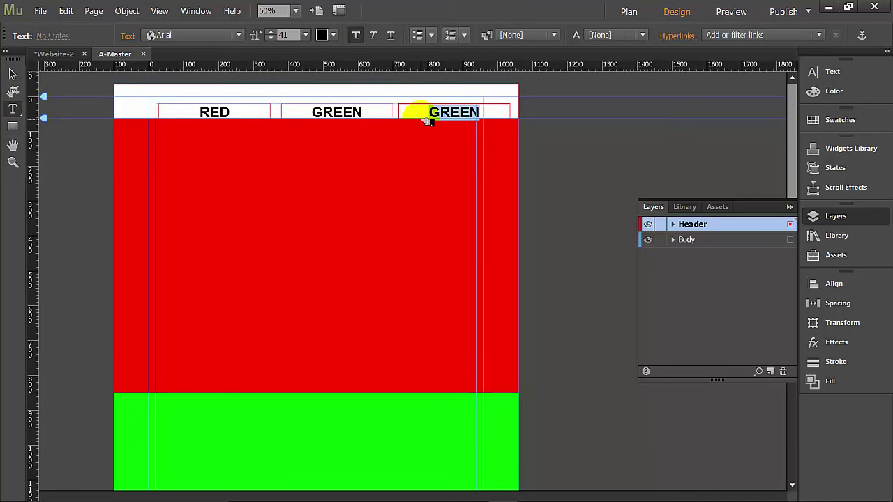
pyautogui.write('BLUE')
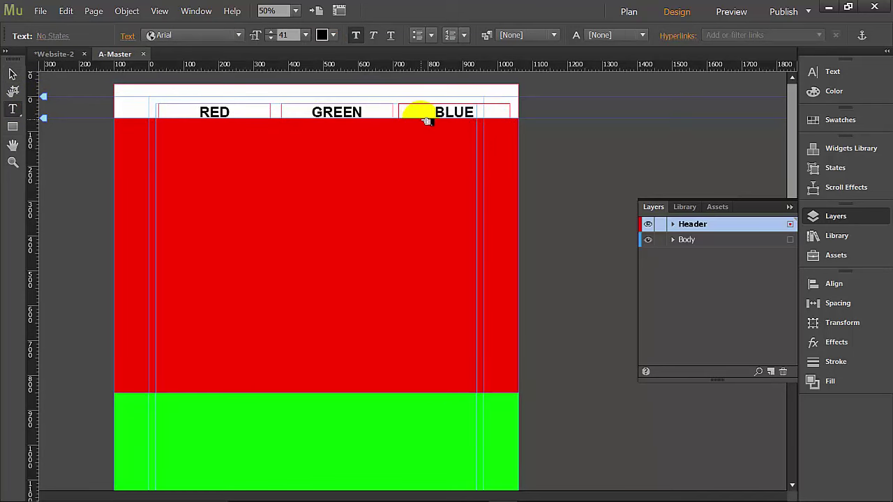
# Select the RED, GREEN and BLUE frames and distribute their horizontal centres evenly.
pyautogui.click(13, 74)
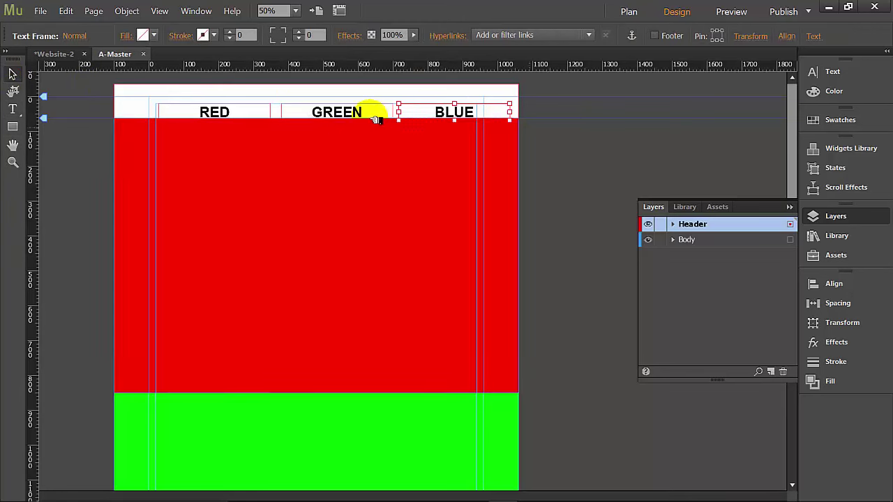
pyautogui.click(232, 113)
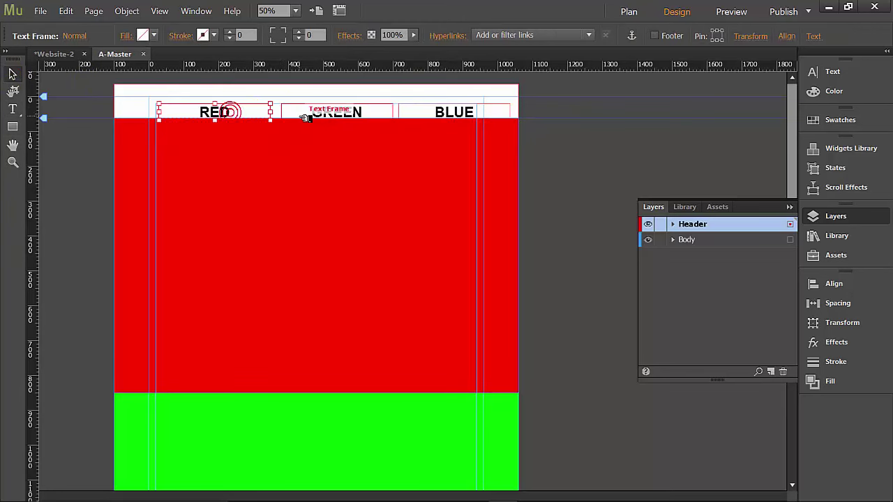
pyautogui.keyDown('shift'); pyautogui.click(307, 115); pyautogui.keyUp('shift')
pyautogui.keyDown('shift'); pyautogui.click(426, 115); pyautogui.keyUp('shift')
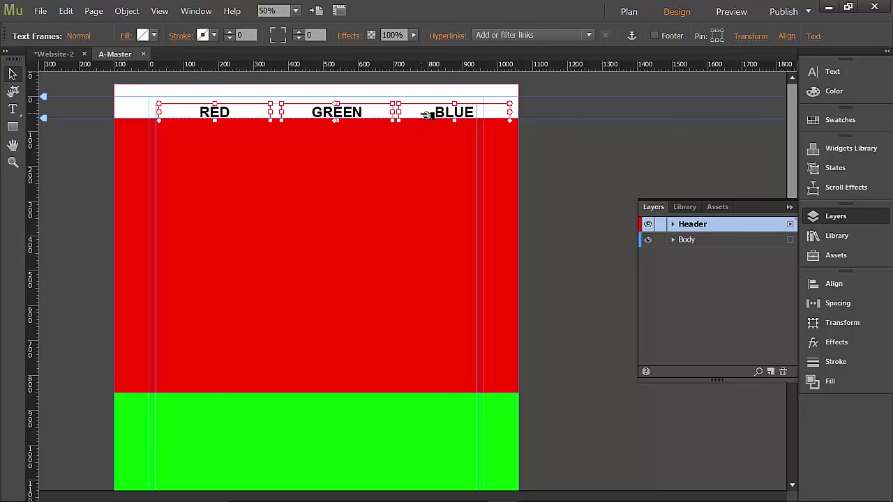
pyautogui.click(787, 37)
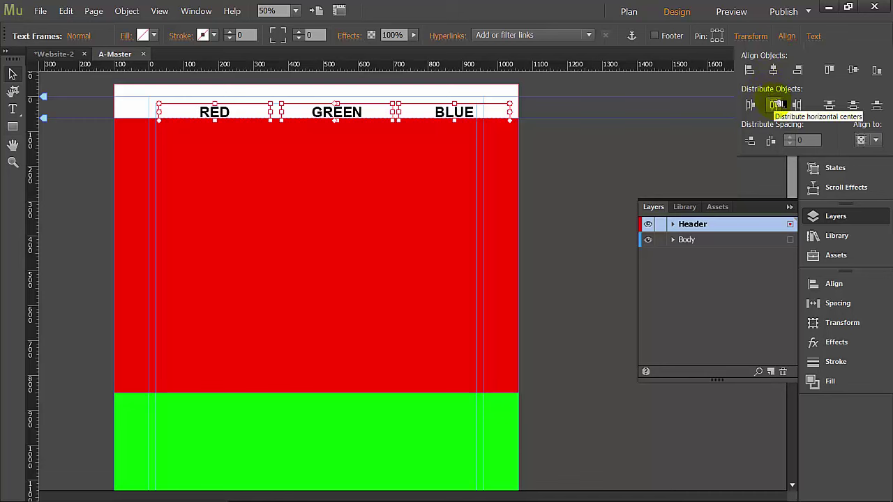
pyautogui.click(777, 106)
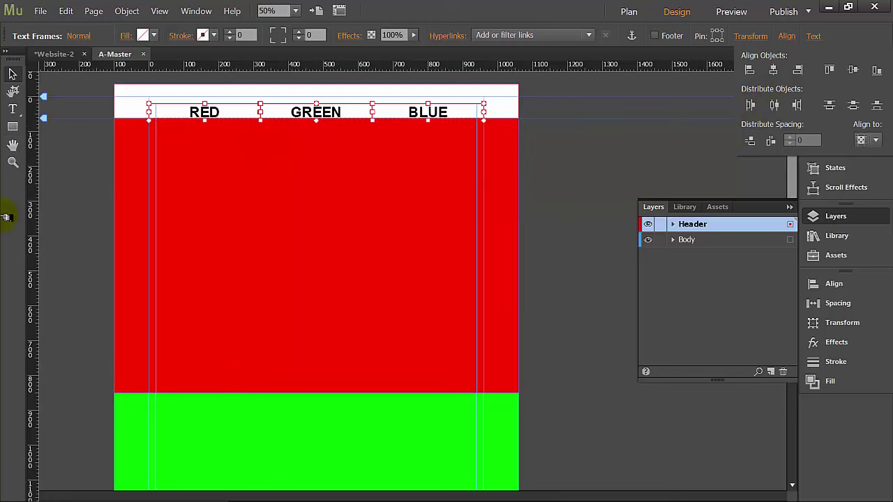
pyautogui.click(14, 76)
pyautogui.click(603, 195)
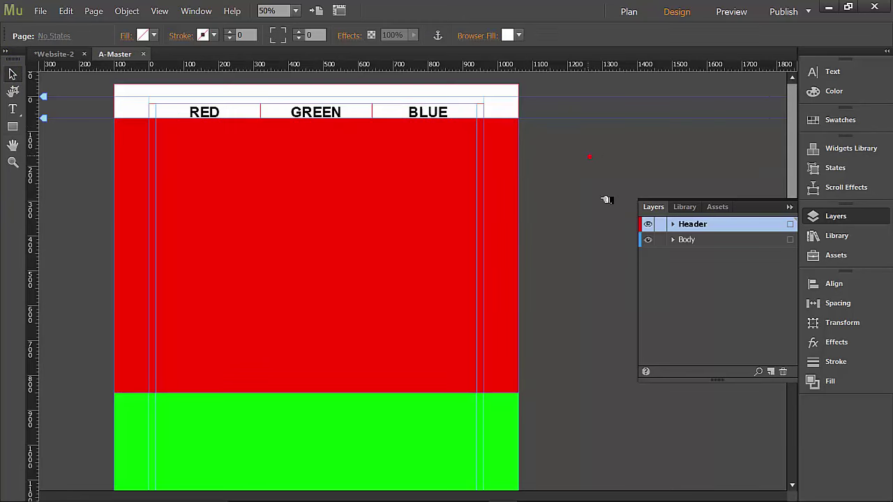
pyautogui.click(675, 224)
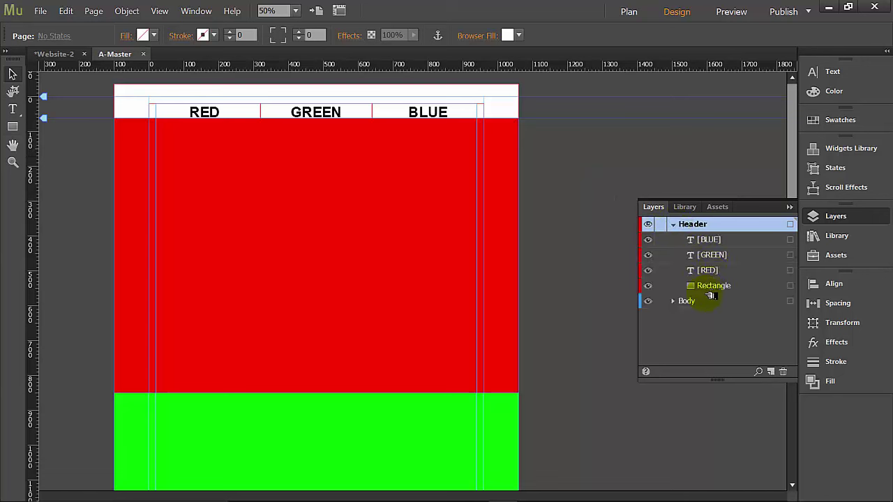
pyautogui.click(673, 224)
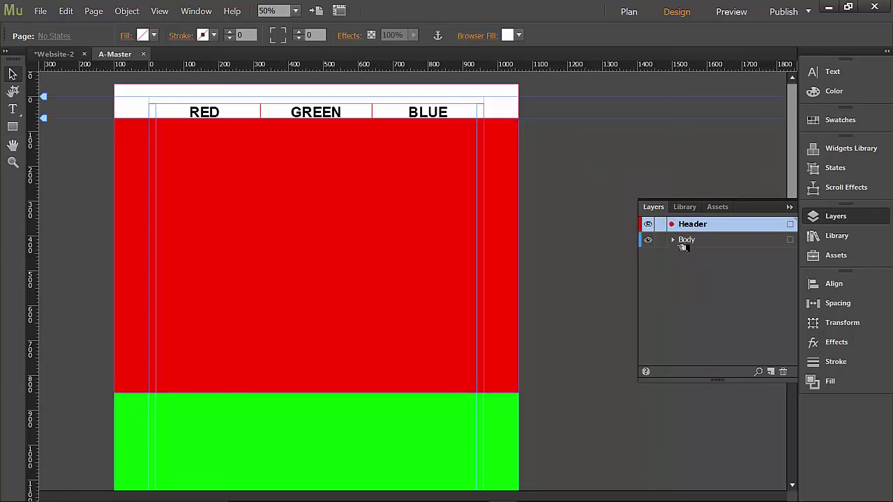
pyautogui.click(673, 240)
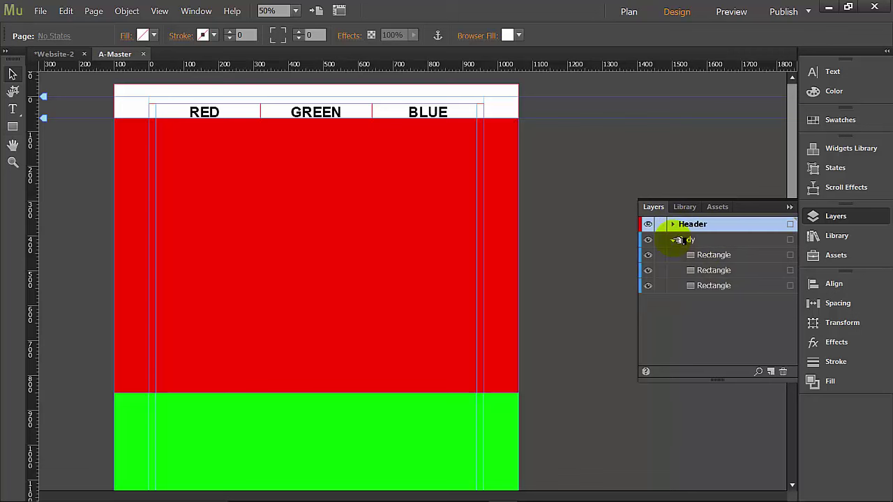
pyautogui.click(674, 239)
pyautogui.hotkey('ctrl', '-')
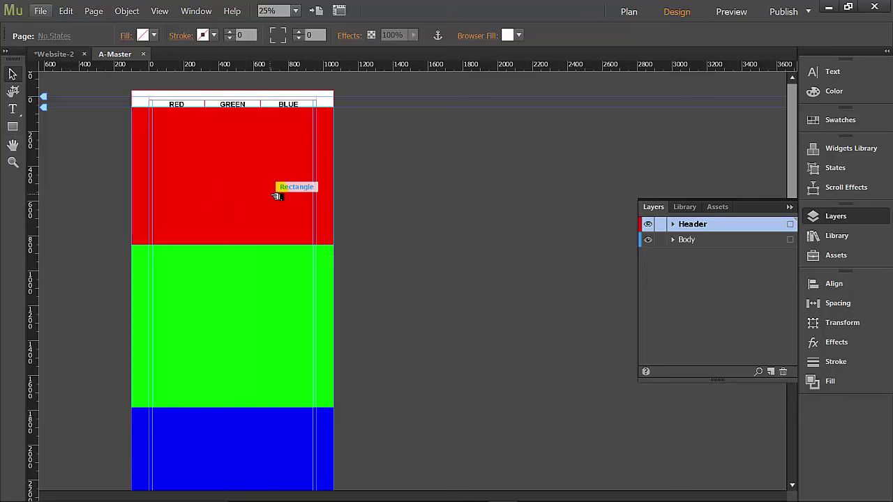
# Place a link anchor named red at the page's top-right, at X 960, Y 62.
pyautogui.click(183, 104)
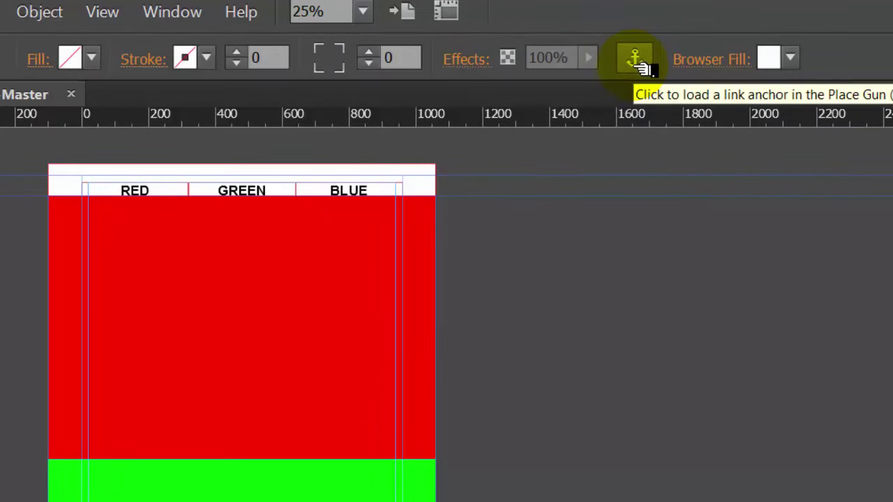
pyautogui.click(636, 61)
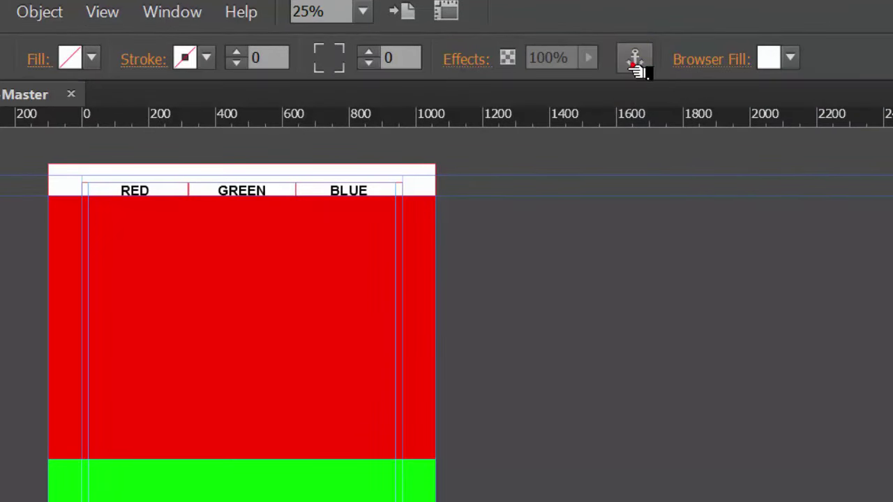
pyautogui.click(413, 199)
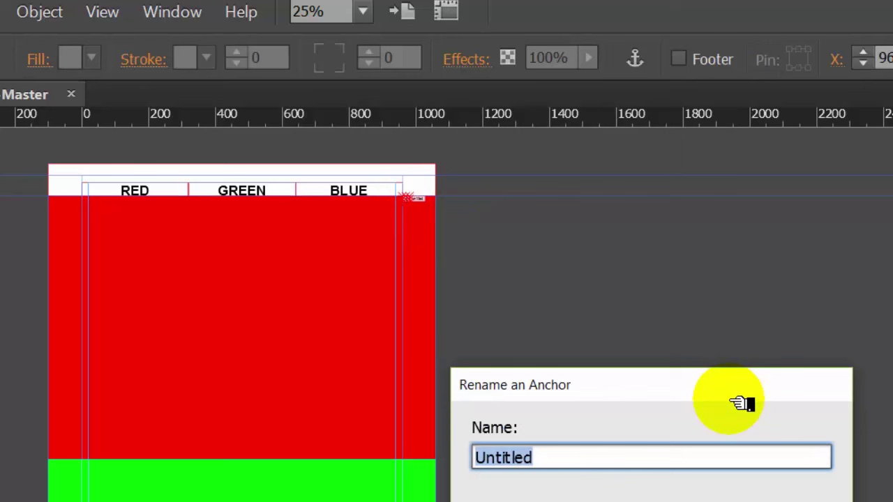
pyautogui.write('r')
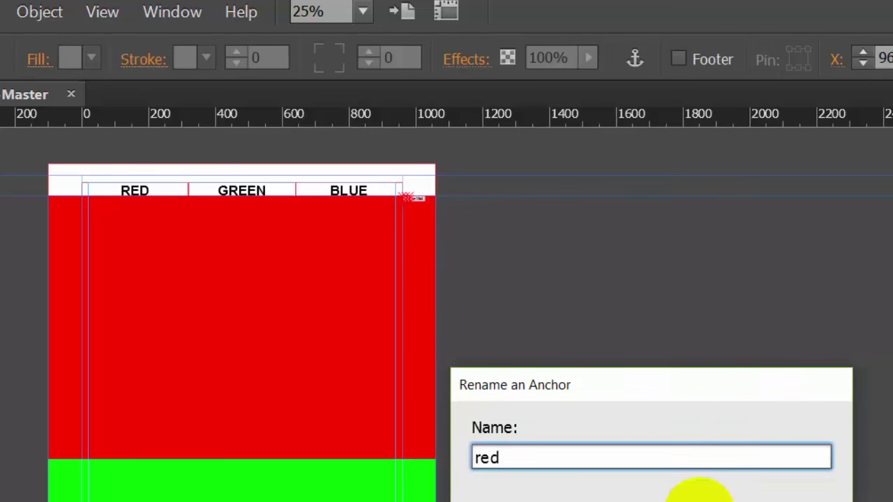
pyautogui.press('Return')
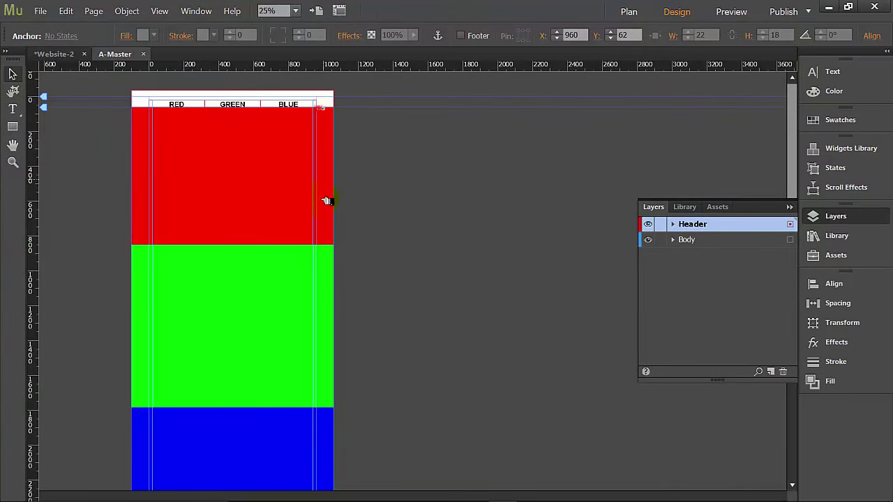
# Name the new anchor at the red–green boundary Green.
pyautogui.scroll(1, 324, 225)
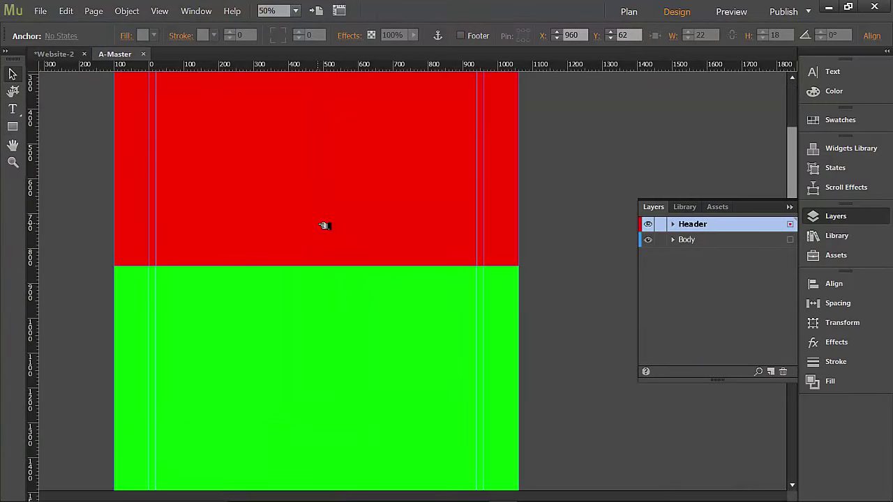
pyautogui.doubleClick(495, 256)
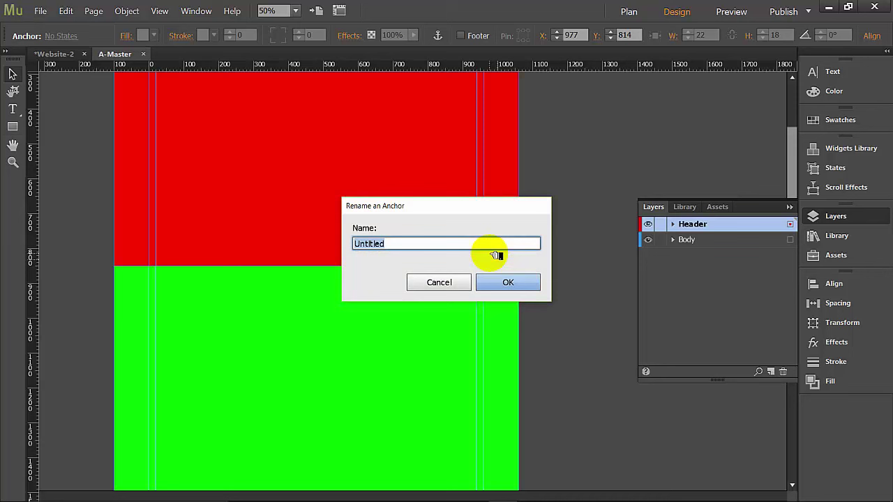
pyautogui.write('Green')
pyautogui.press('Return')
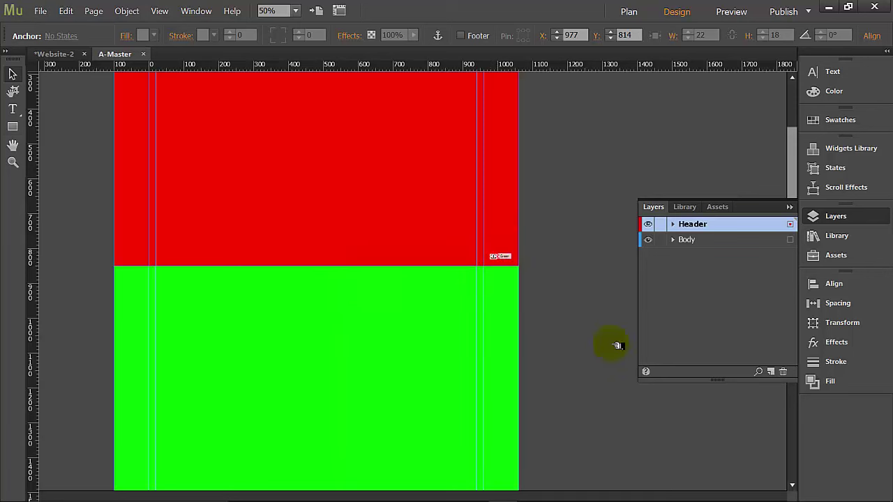
# Lower the green band's top edge to leave a white strip, and move the Green anchor onto it.
pyautogui.scroll(2, 488, 334)
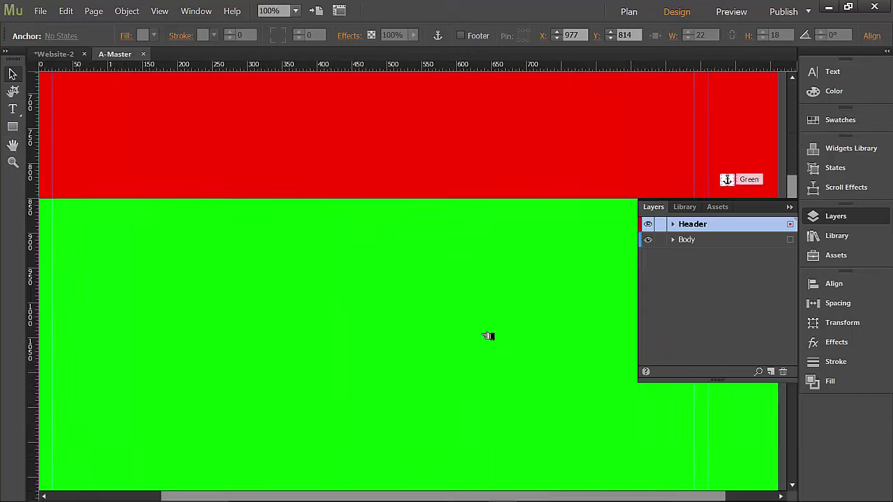
pyautogui.click(562, 260)
pyautogui.moveTo(90, 284); pyautogui.dragTo(90, 300)
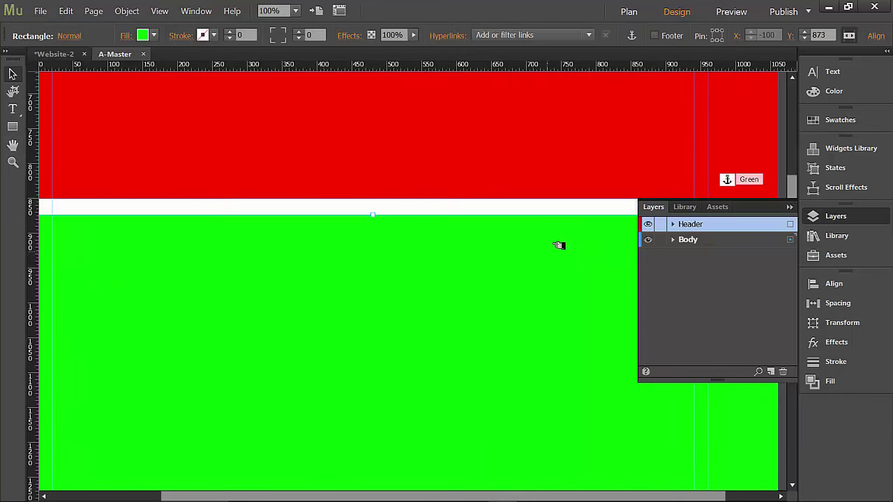
pyautogui.click(789, 206)
pyautogui.moveTo(727, 180)
pyautogui.mouseDown()
pyautogui.moveTo(708, 199)
pyautogui.moveTo(717, 193)
pyautogui.mouseUp()
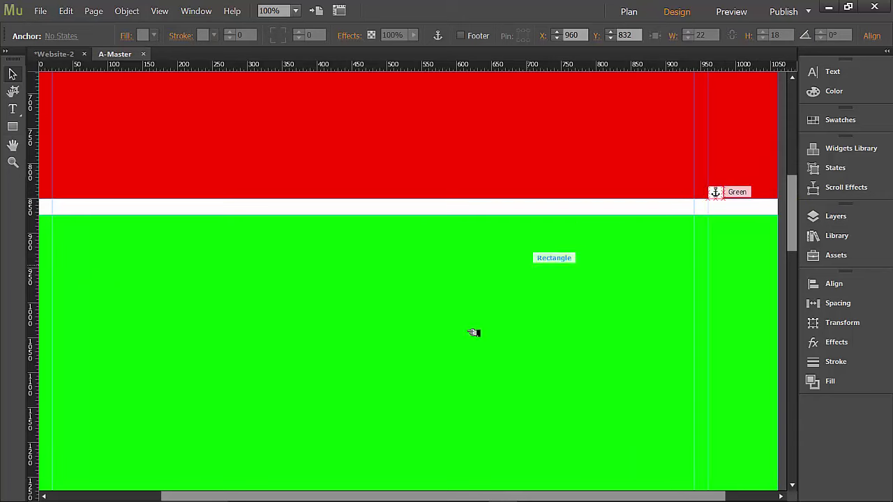
pyautogui.hotkey('ctrl', '-')
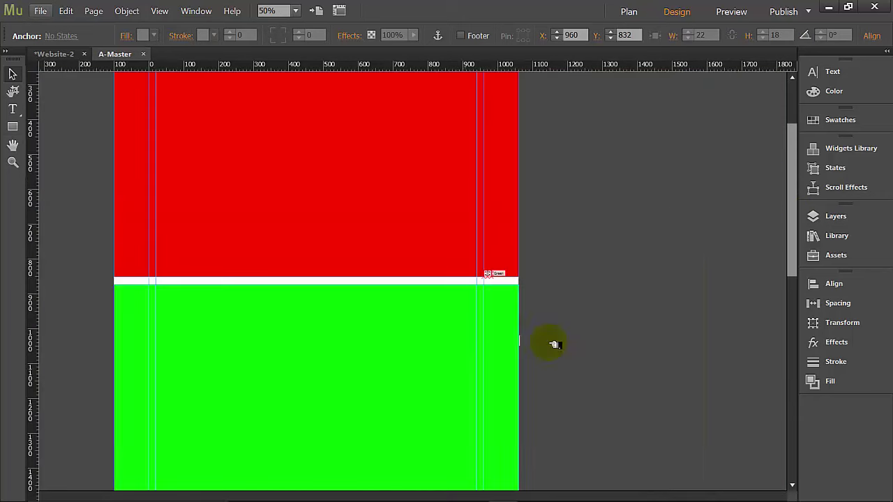
pyautogui.hotkey('ctrl', '-')
pyautogui.click(795, 203)
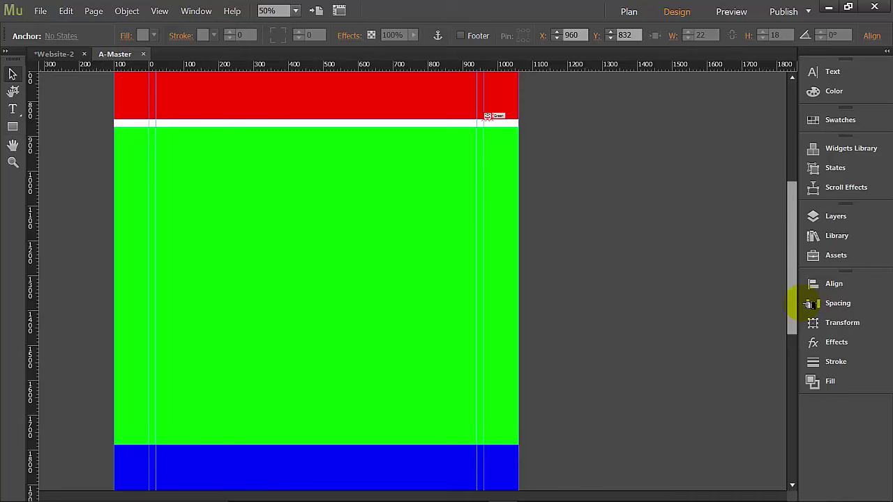
# Place an anchor named Blue and line it up on the green/blue boundary at X 960, Y 1766.
pyautogui.click(495, 444)
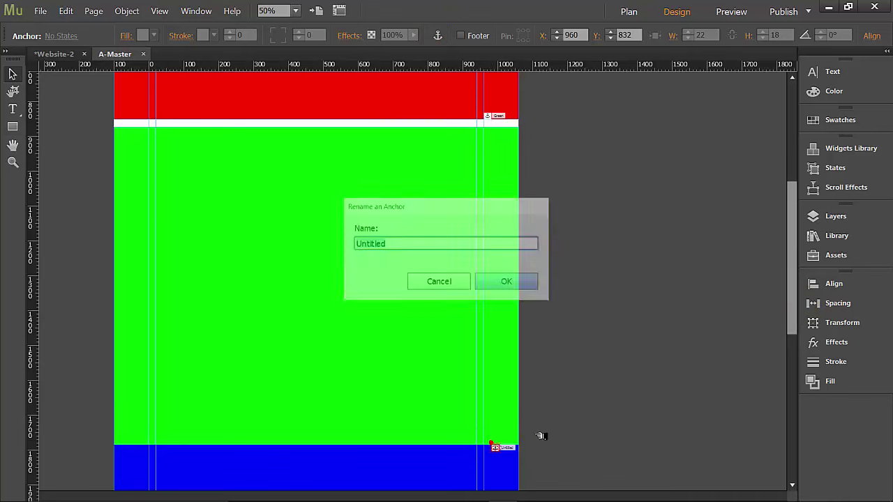
pyautogui.write('Blue')
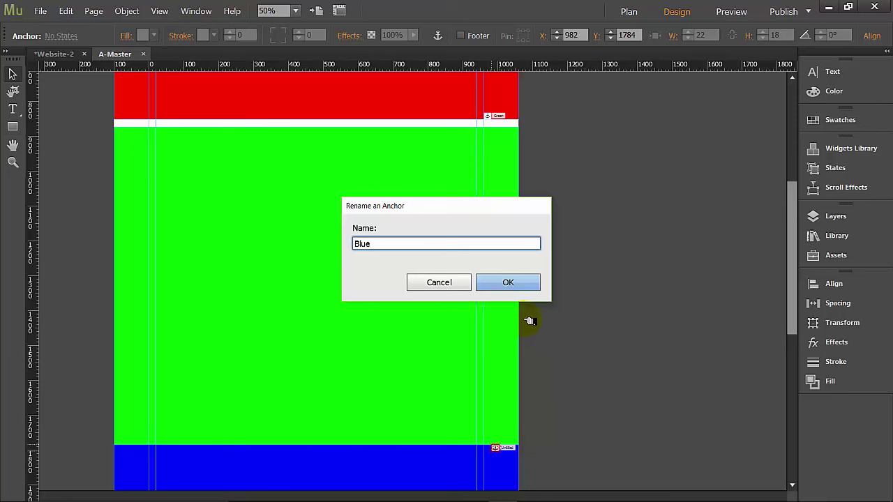
pyautogui.click(508, 281)
pyautogui.scroll(1, 493, 353)
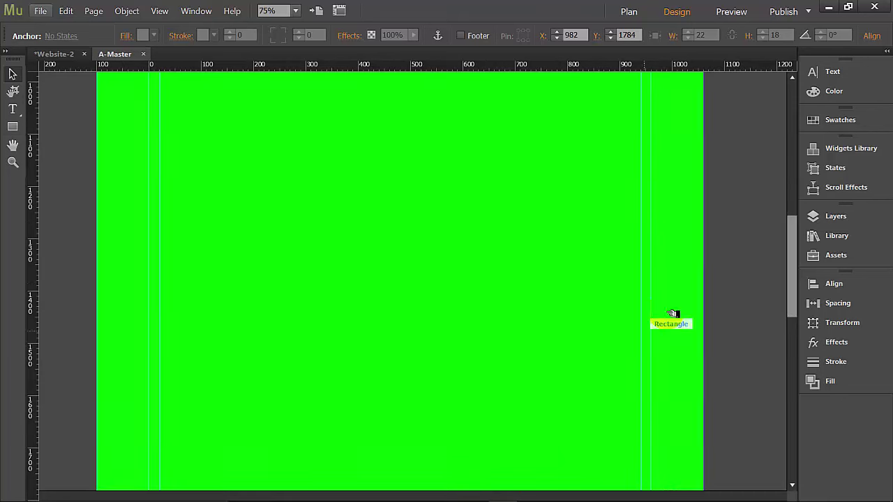
pyautogui.scroll(-5, 793, 237)
pyautogui.click(652, 242)
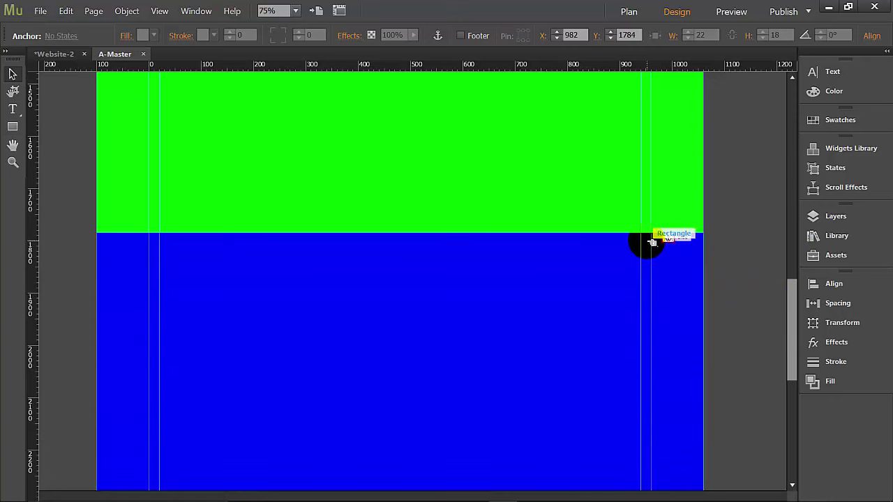
pyautogui.moveTo(652, 242)
pyautogui.mouseDown()
pyautogui.moveTo(668, 235)
pyautogui.moveTo(660, 228)
pyautogui.mouseUp()
pyautogui.hotkey('ctrl', '-')
pyautogui.hotkey('ctrl', '-')
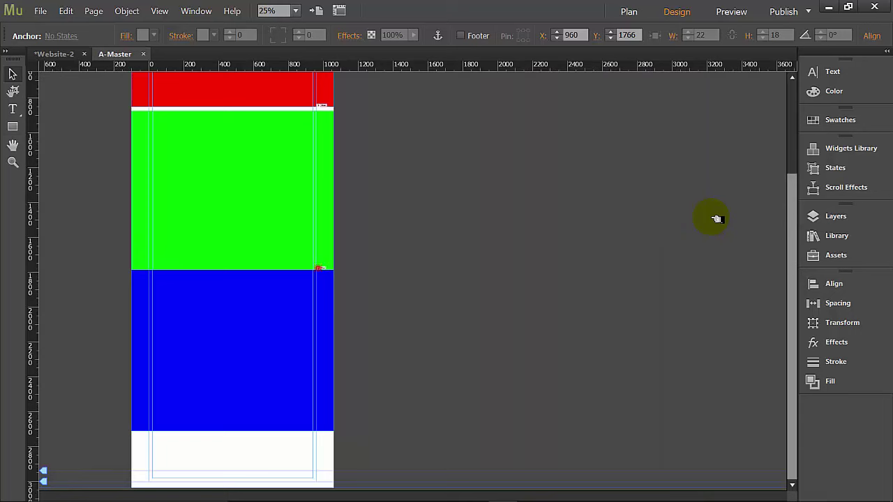
pyautogui.scroll(5, 507, 273)
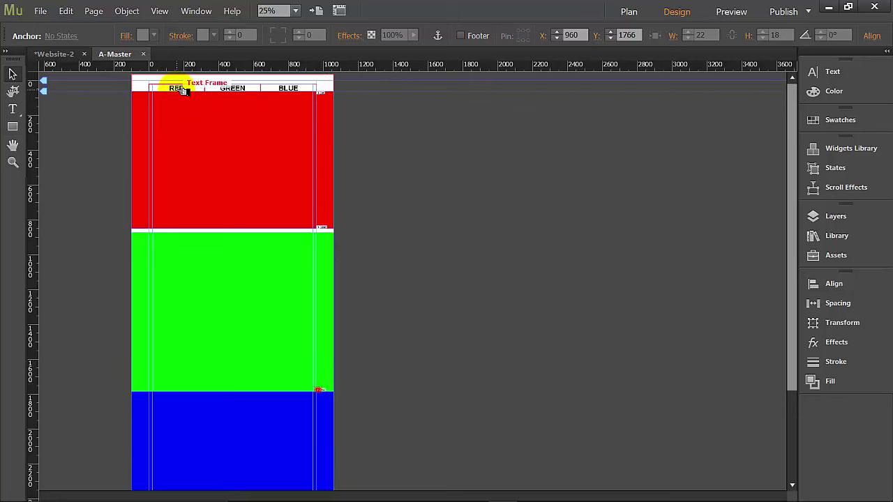
# Hyperlink the RED, GREEN and BLUE nav labels to the red, Green and Blue anchors.
pyautogui.click(180, 91)
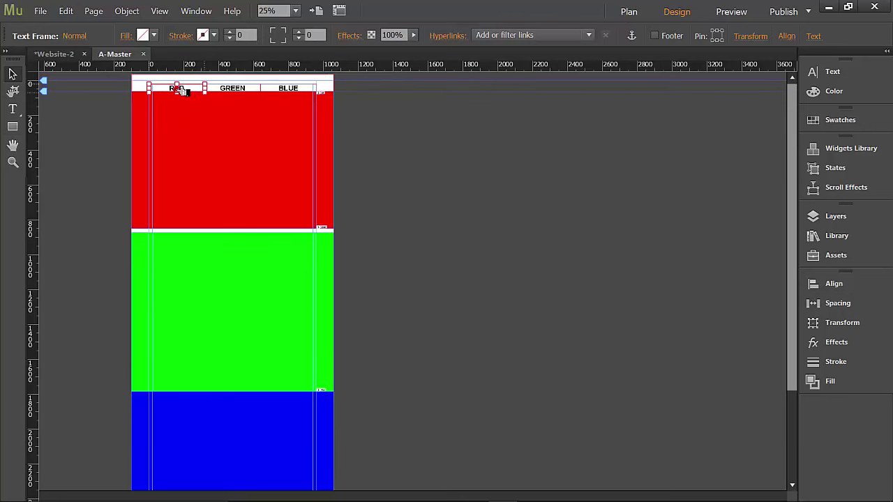
pyautogui.click(564, 33)
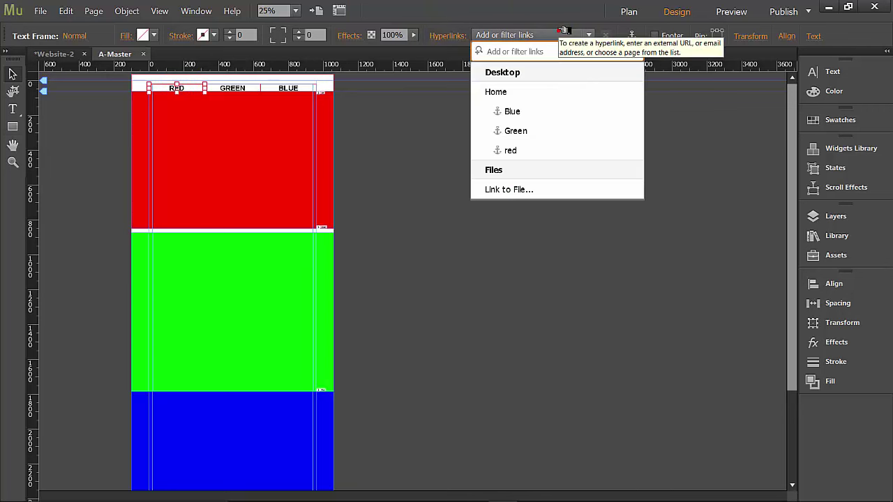
pyautogui.click(515, 151)
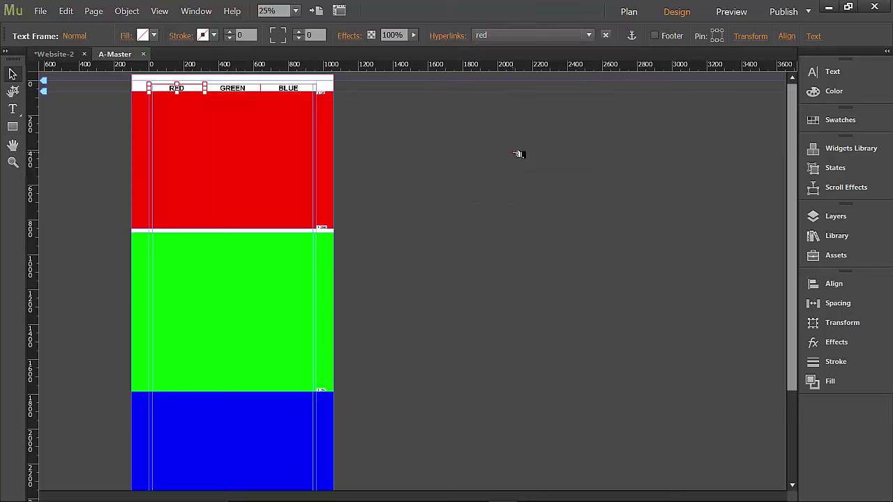
pyautogui.click(232, 87)
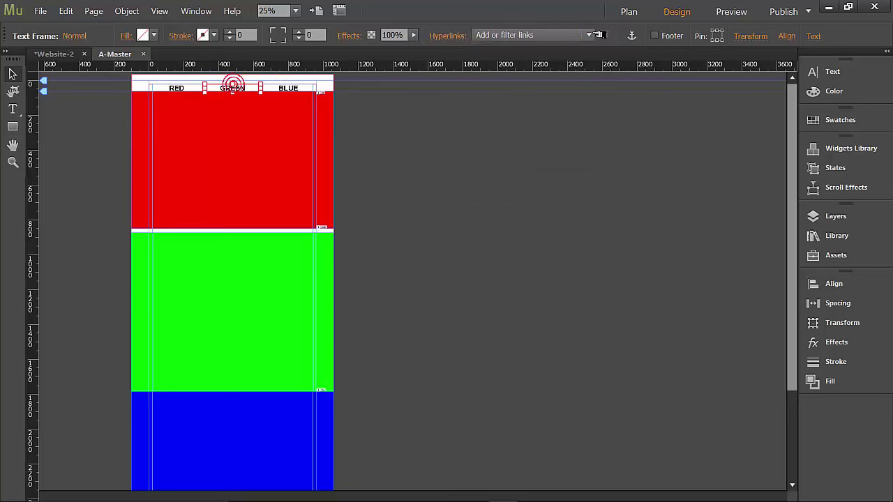
pyautogui.click(588, 34)
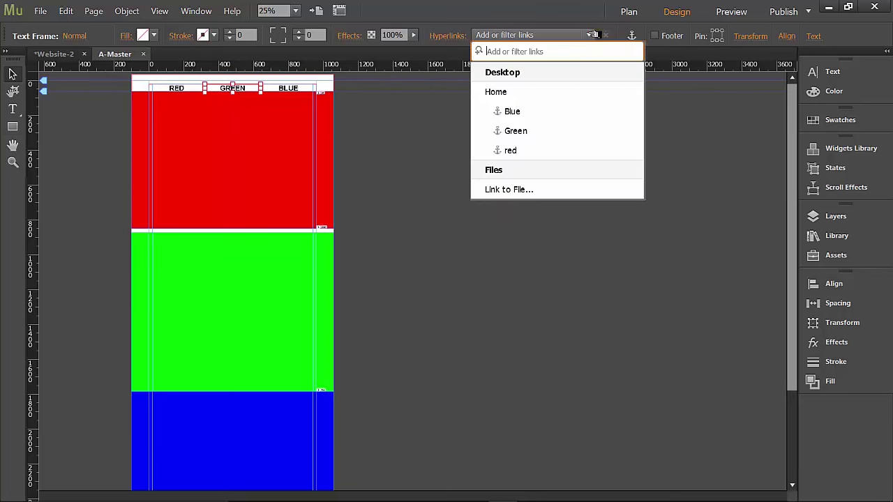
pyautogui.click(516, 131)
pyautogui.click(291, 88)
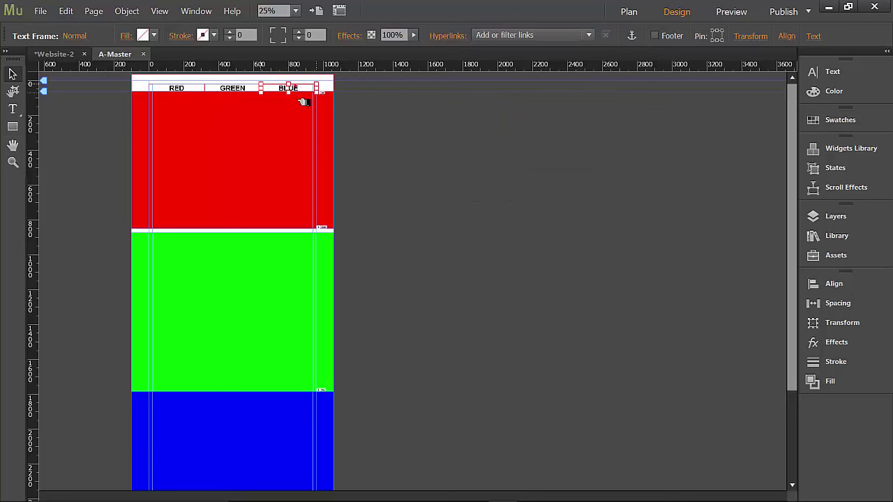
pyautogui.click(582, 35)
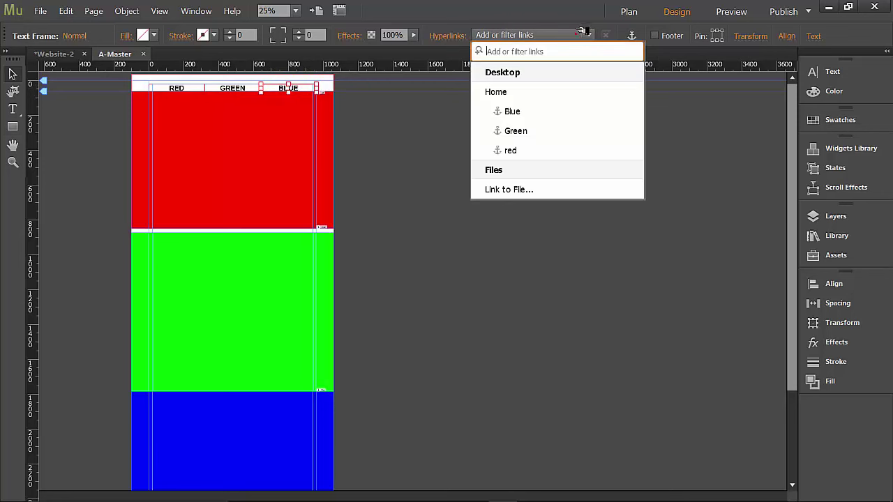
pyautogui.click(531, 113)
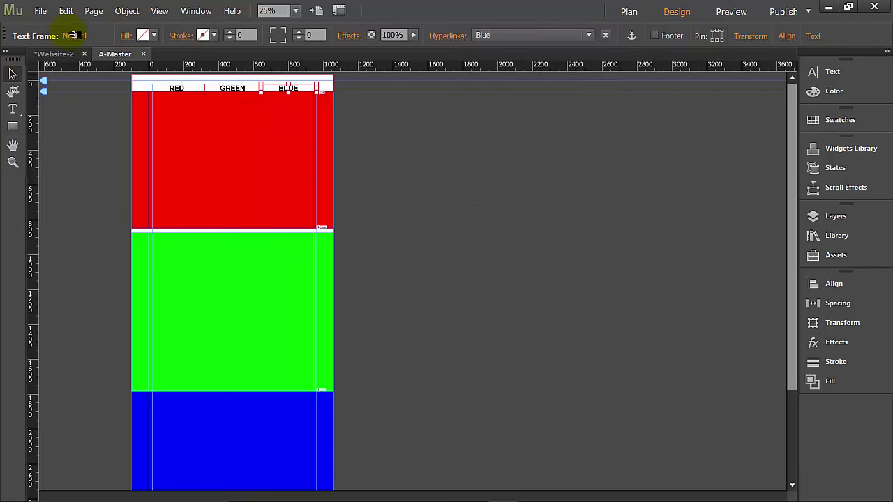
pyautogui.click(41, 11)
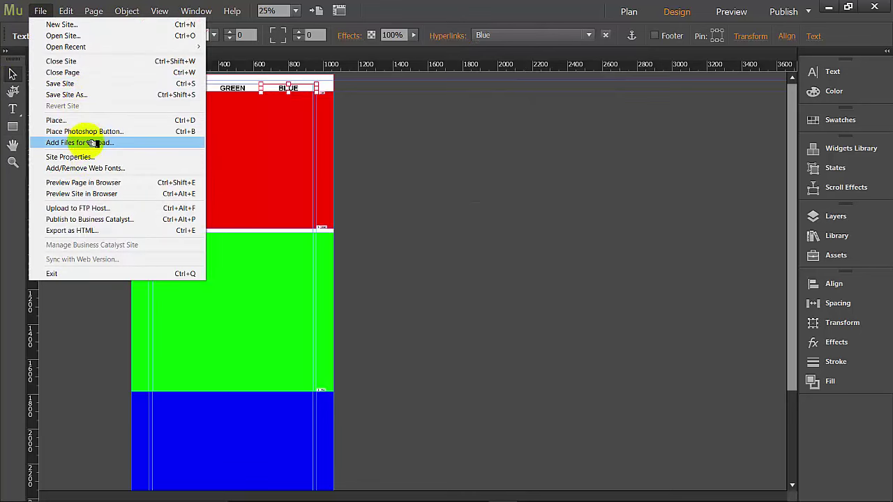
# Preview the site in Firefox, test the RED and GREEN links, then minimize the browser.
pyautogui.click(98, 194)
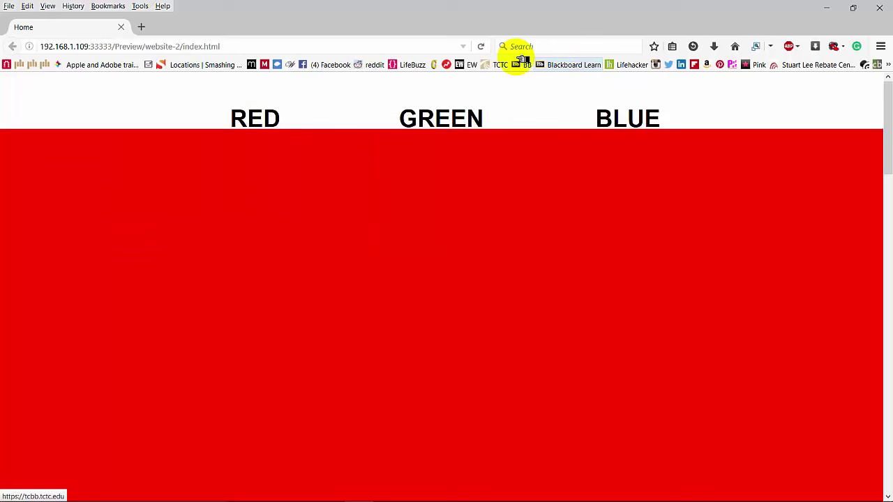
pyautogui.click(265, 121)
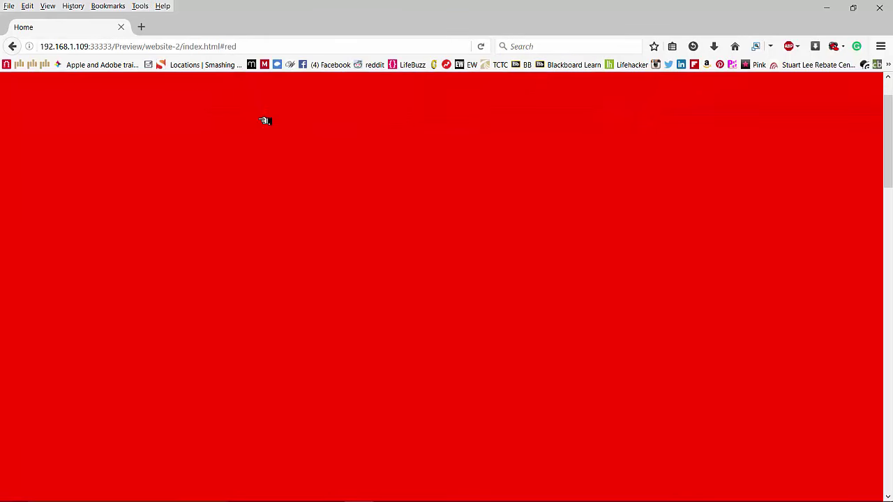
pyautogui.scroll(2, 418, 120)
pyautogui.click(441, 116)
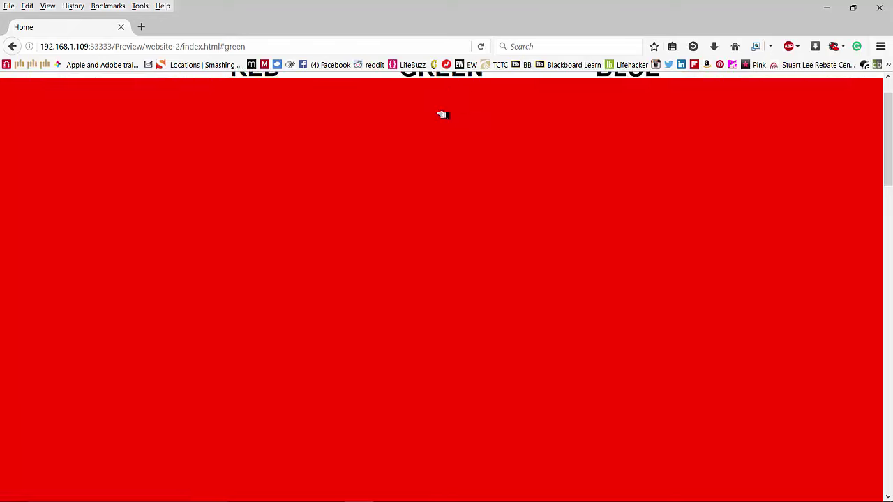
pyautogui.scroll(5, 440, 133)
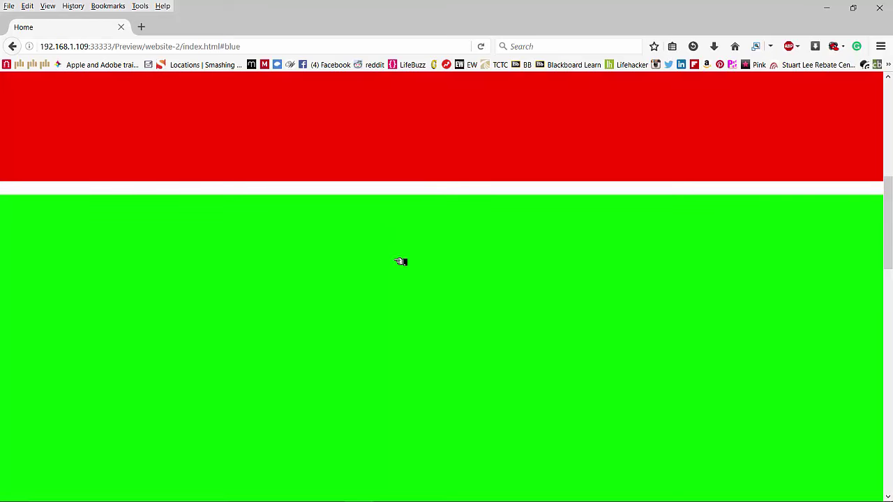
pyautogui.scroll(5, 394, 283)
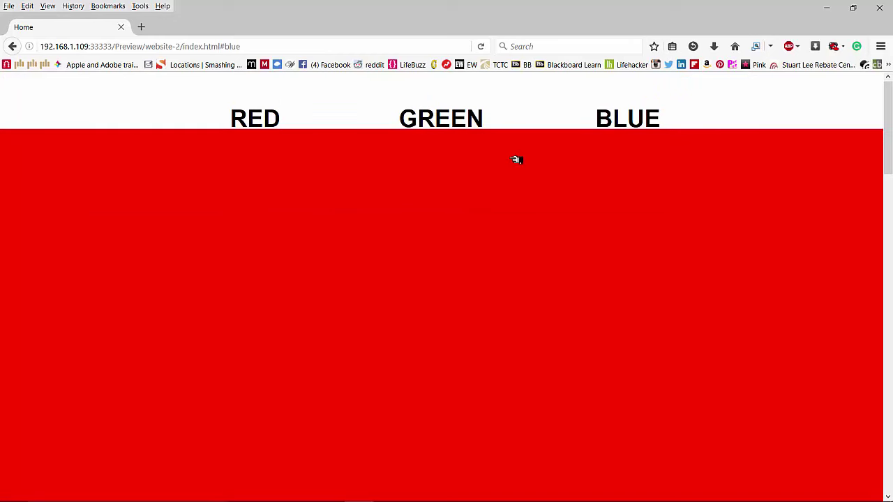
pyautogui.click(827, 7)
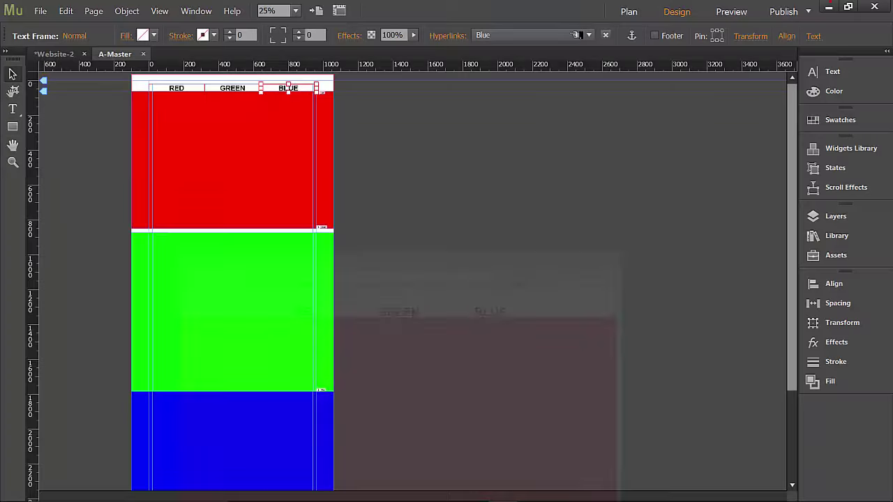
# Extend the green rectangle's top edge up to meet the red section, removing the white gap.
pyautogui.click(257, 228)
pyautogui.click(240, 239)
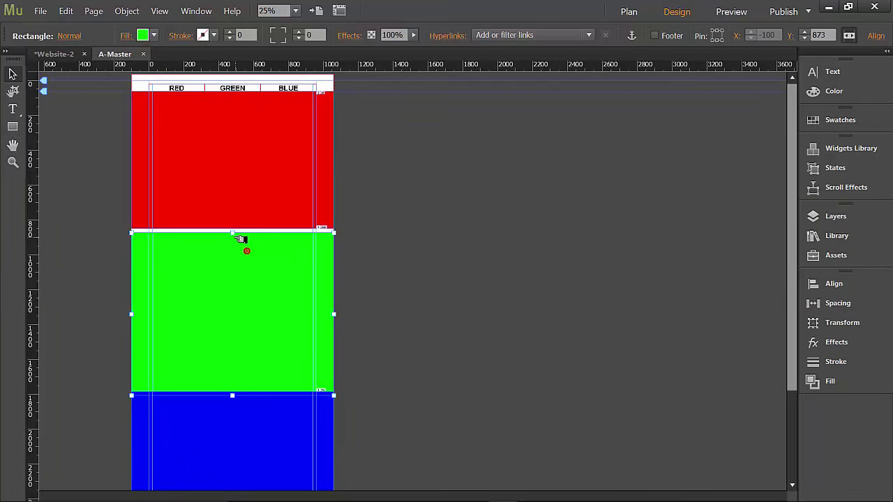
pyautogui.moveTo(237, 233); pyautogui.dragTo(239, 228)
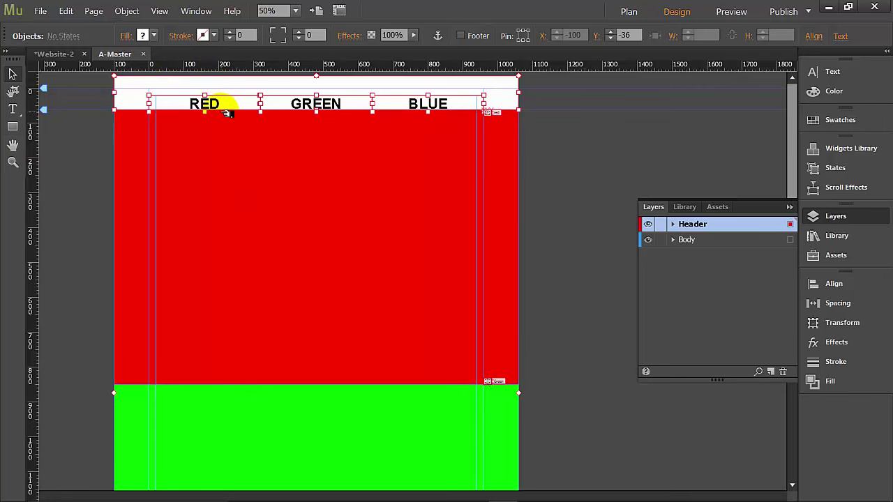
pyautogui.click(583, 148)
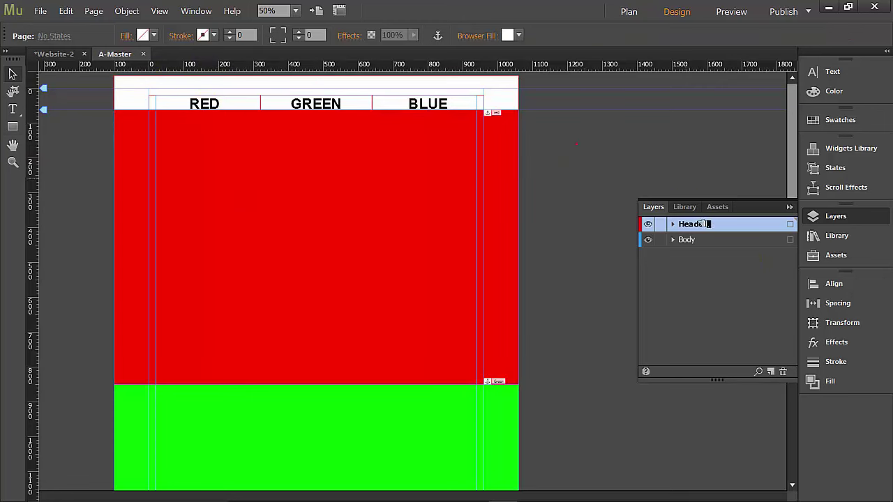
pyautogui.click(814, 216)
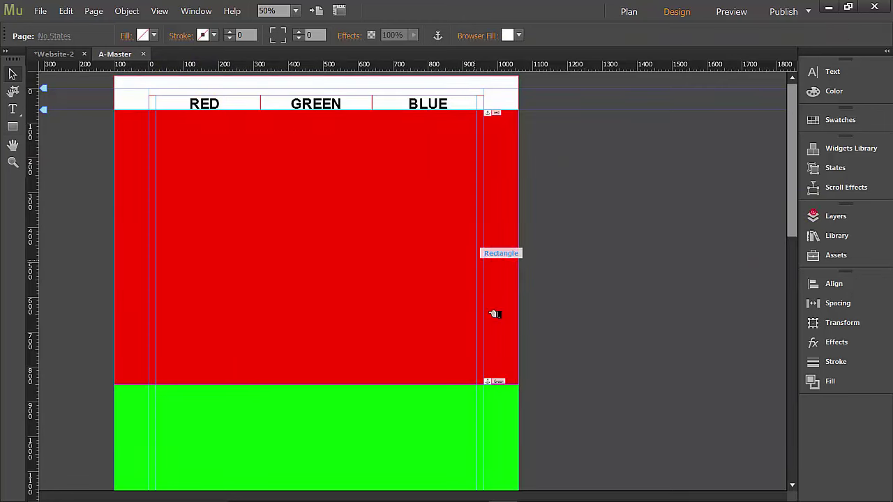
# Expand the Header layer in the Layers panel and select all its items.
pyautogui.click(813, 216)
pyautogui.click(674, 225)
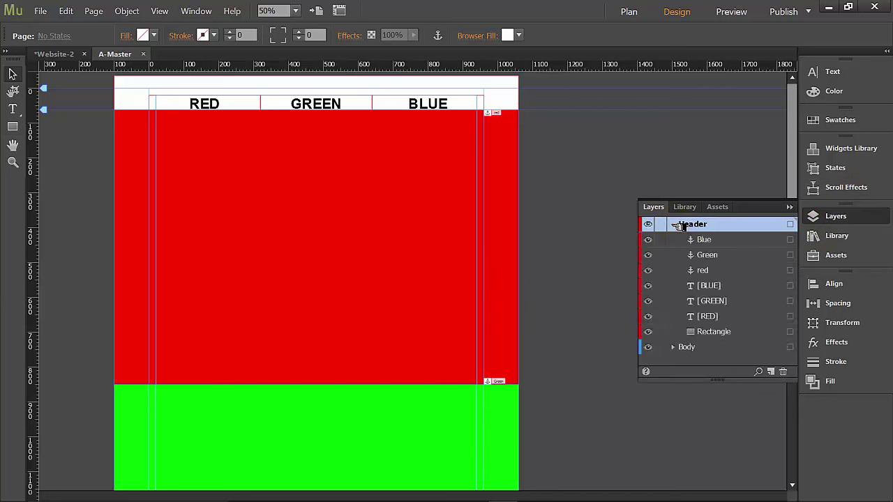
pyautogui.click(790, 224)
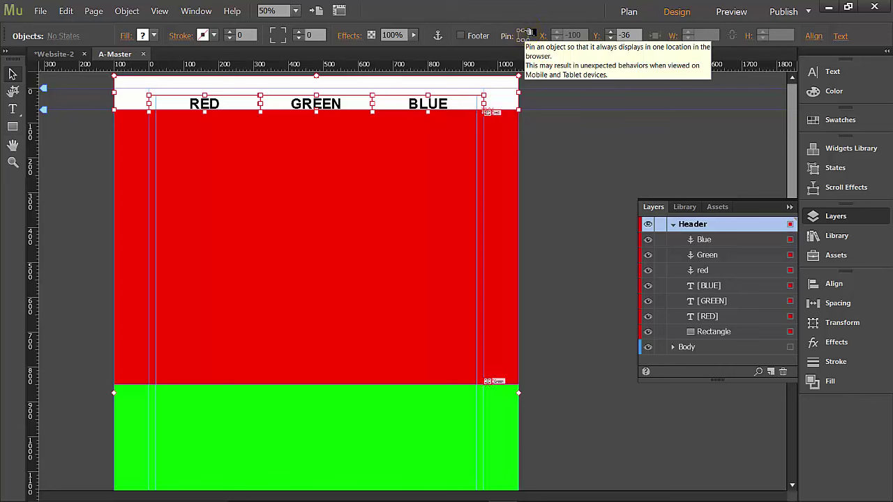
# Preview the updated site in Firefox and test the RED, GREEN, BLUE and RED links again.
pyautogui.click(40, 11)
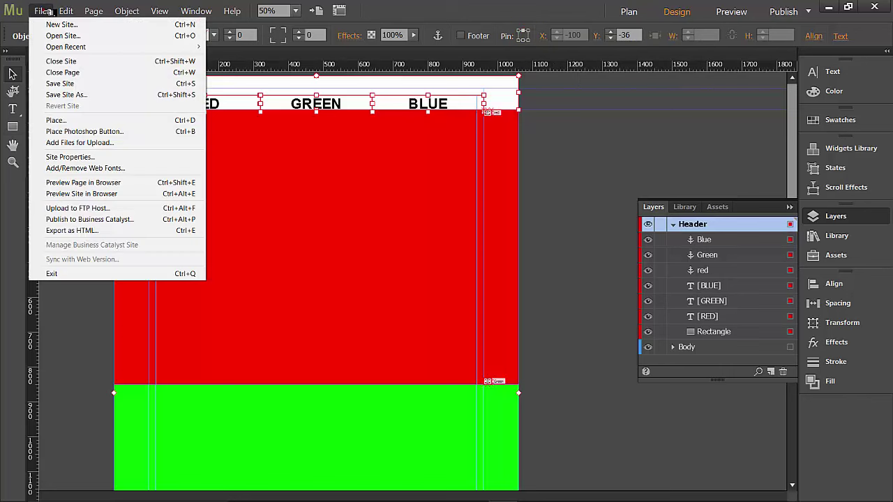
pyautogui.click(50, 193)
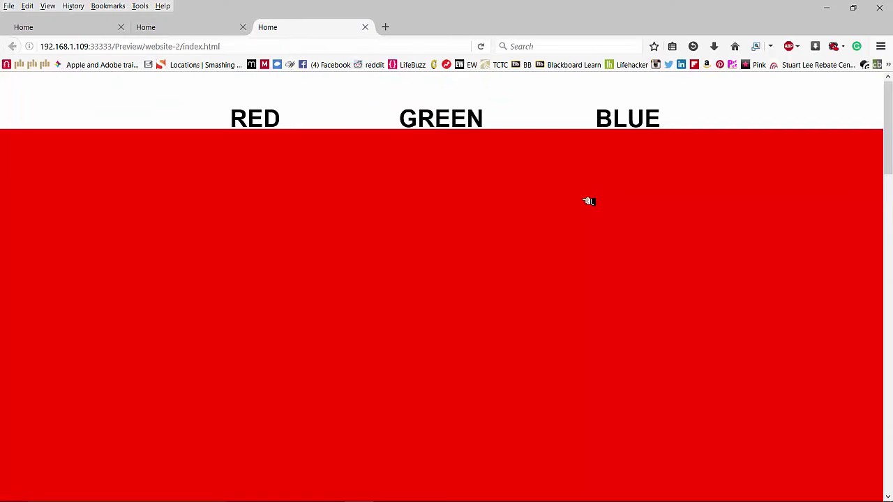
pyautogui.click(257, 120)
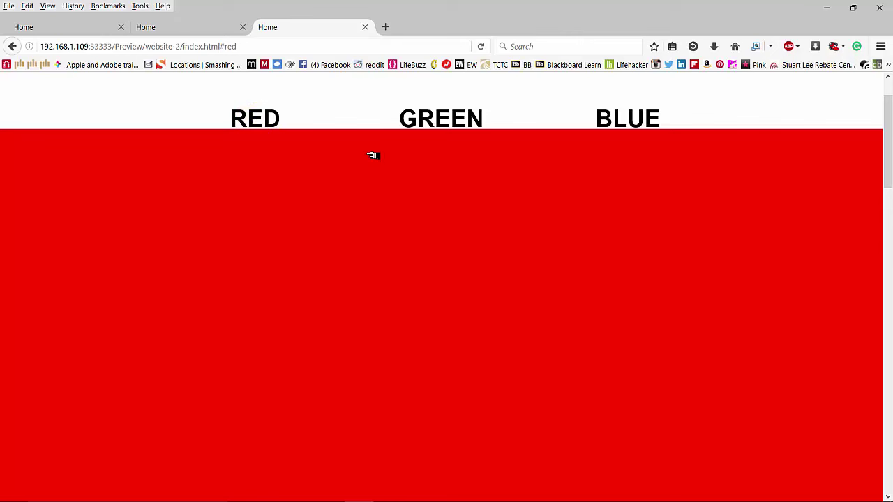
pyautogui.click(442, 120)
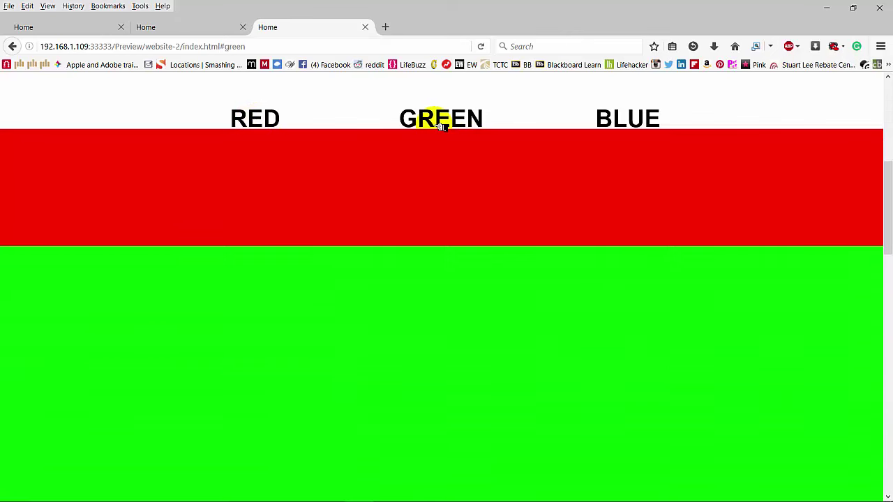
pyautogui.click(604, 105)
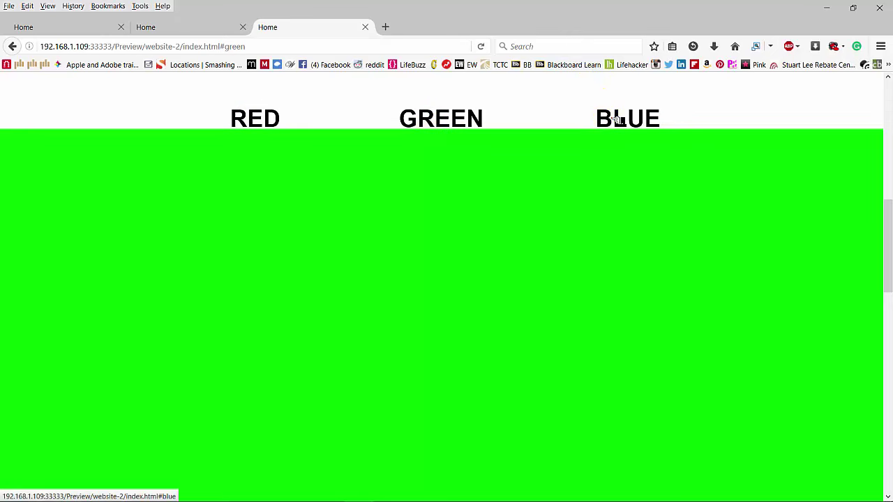
pyautogui.click(606, 120)
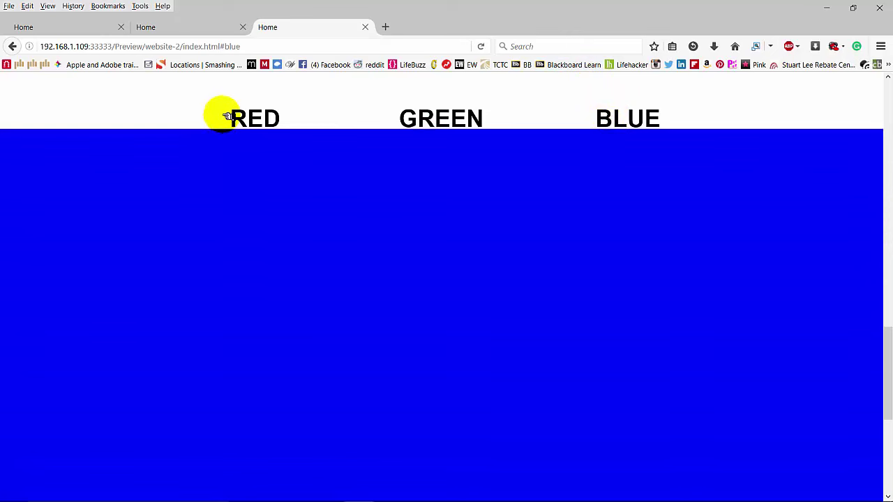
pyautogui.click(238, 121)
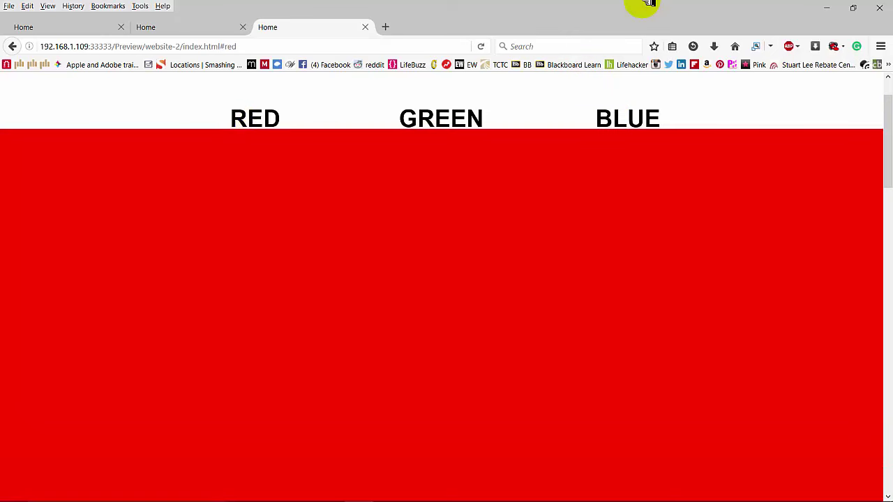
# Return to Muse and save the site as a new copy named scroll2016.
pyautogui.moveTo(534, 495)
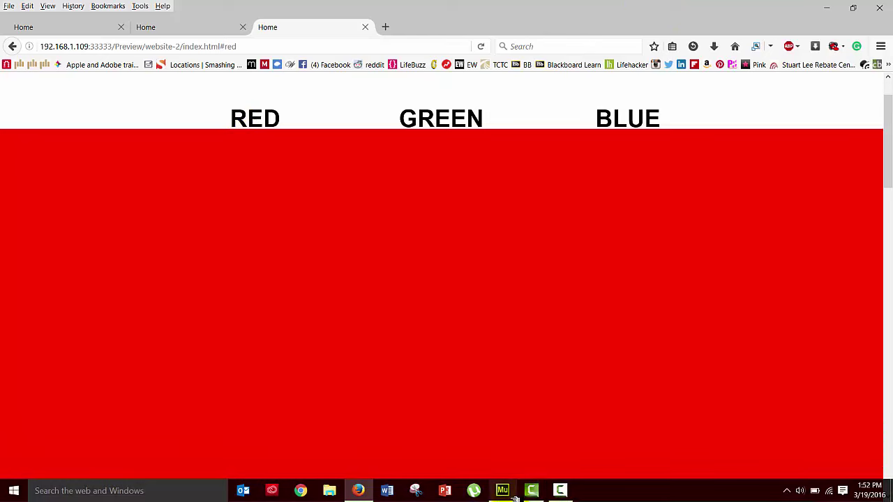
pyautogui.click(504, 491)
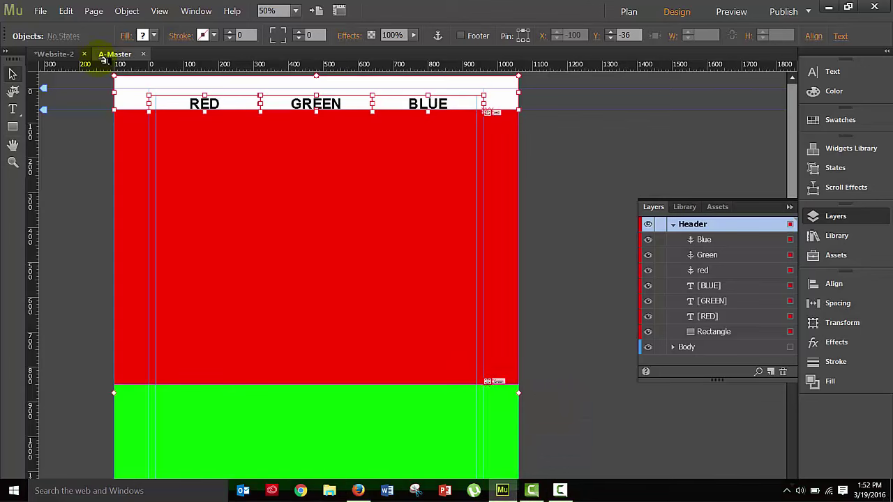
pyautogui.click(41, 11)
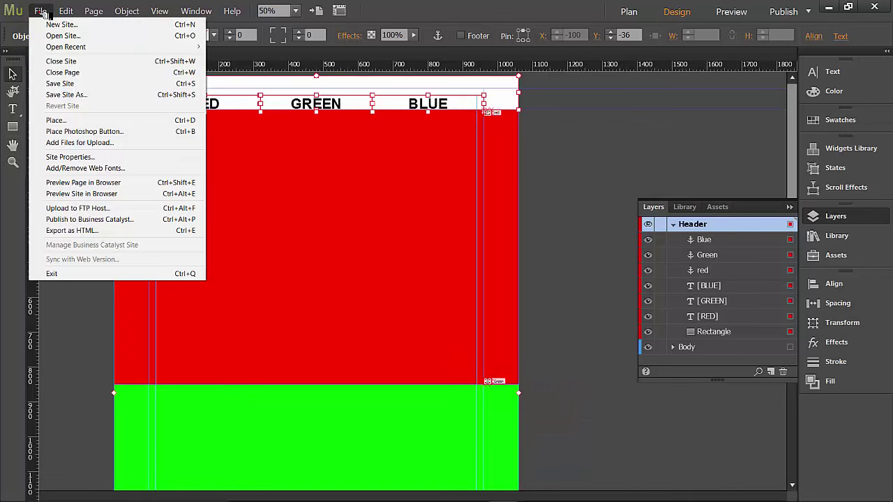
pyautogui.click(74, 95)
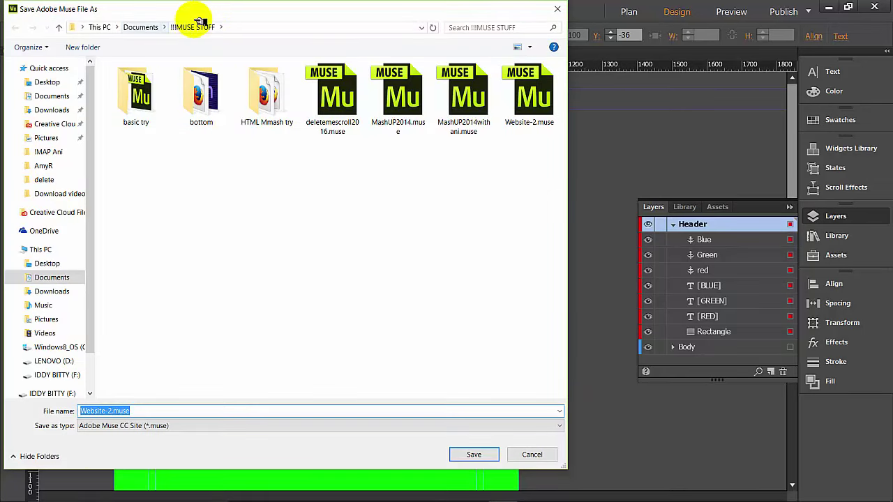
pyautogui.write('sc')
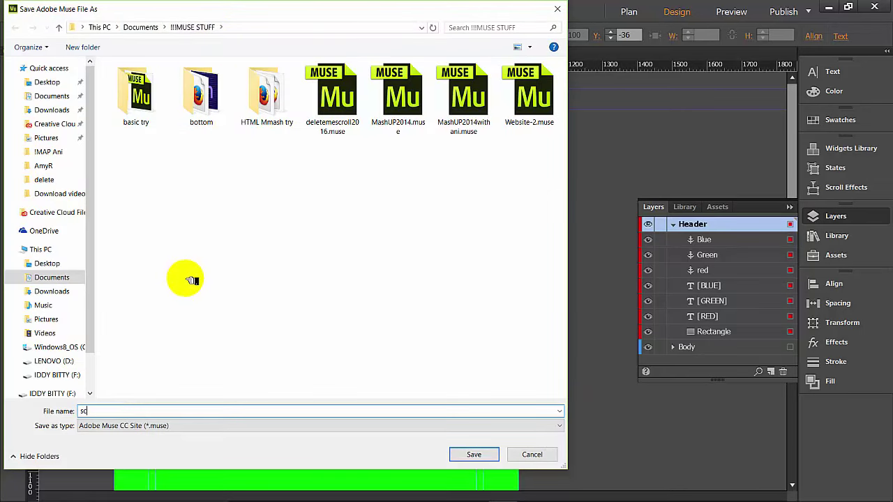
pyautogui.write('roll2016')
pyautogui.press('Return')
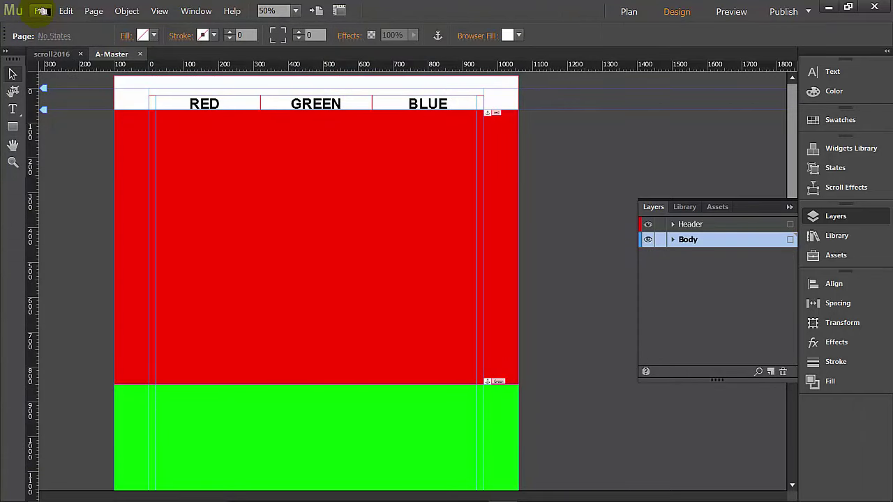
# Place cloud_PNG16.png, close the Layers panel, and scroll down to the green section.
pyautogui.click(42, 11)
pyautogui.click(59, 120)
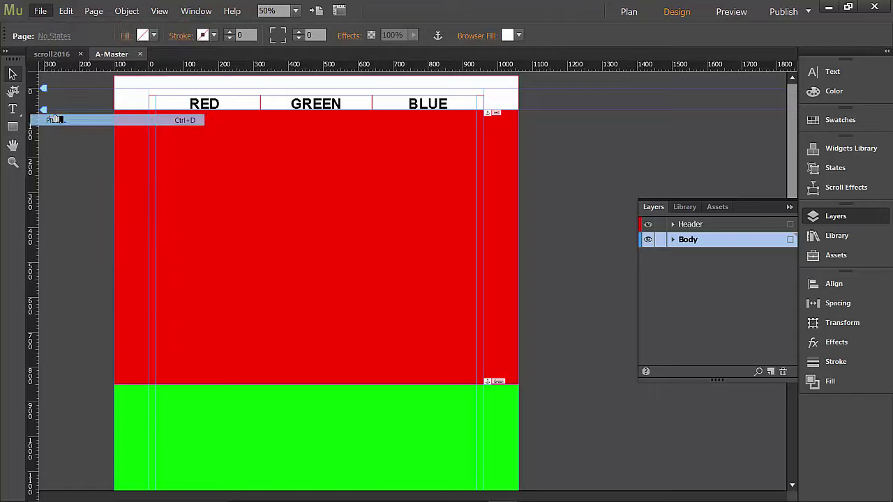
pyautogui.click(131, 94)
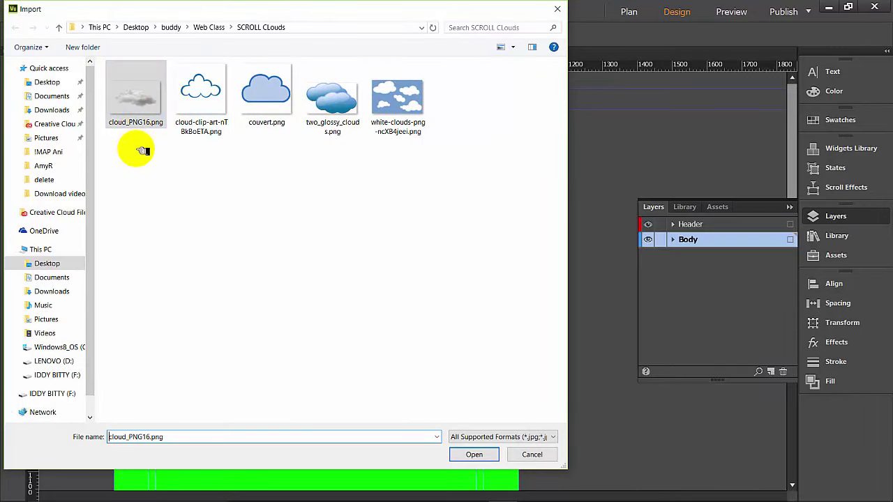
pyautogui.click(474, 455)
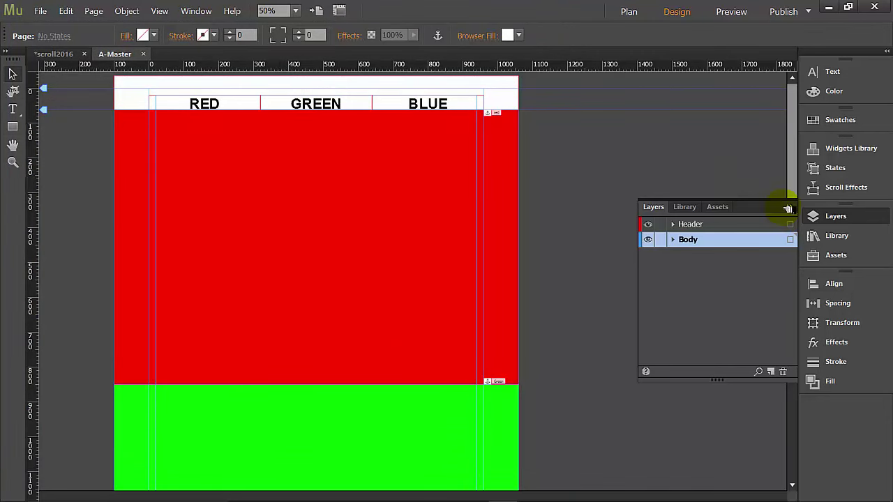
pyautogui.click(791, 209)
pyautogui.scroll(-5, 577, 239)
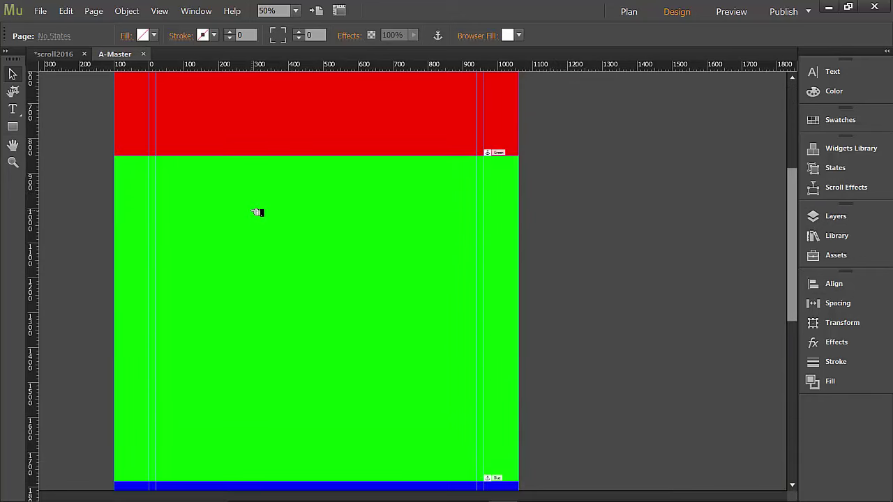
# Drop the cloud image onto the green section and shrink it to about 60%.
pyautogui.click(199, 221)
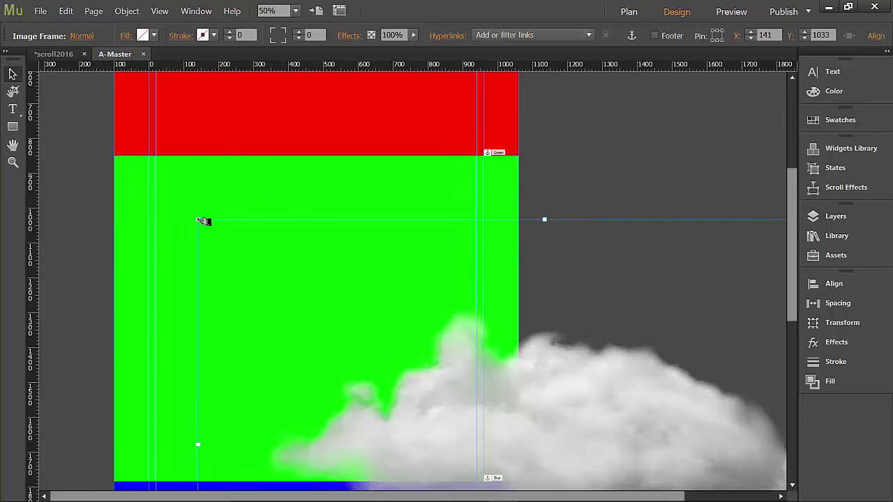
pyautogui.scroll(-4, 549, 247)
pyautogui.scroll(2, 612, 329)
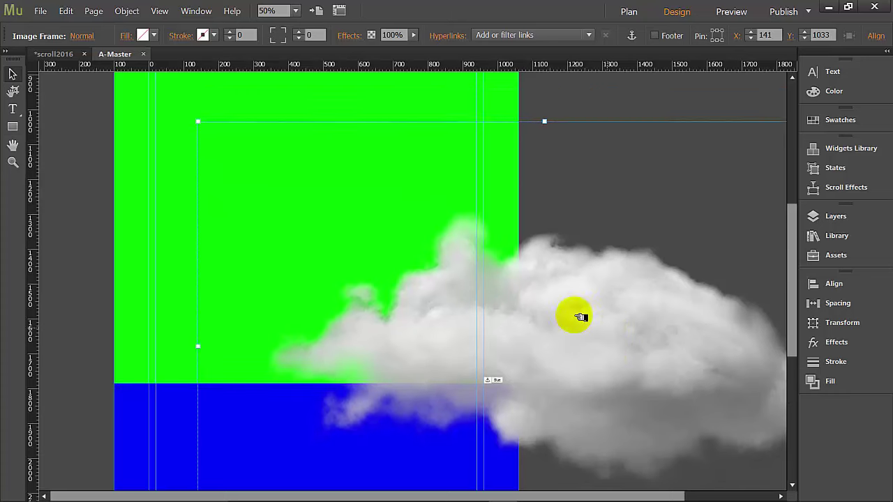
pyautogui.moveTo(199, 154); pyautogui.dragTo(317, 202)
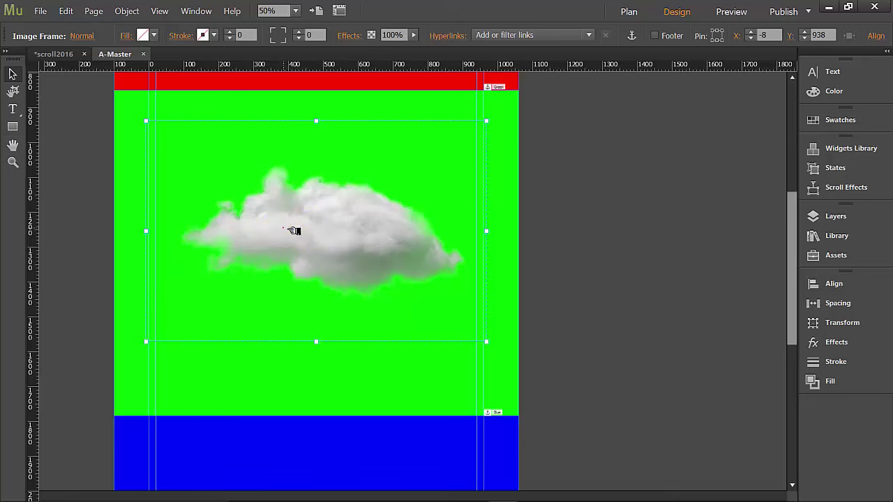
# Alt-drag a cloud copy past the page's right edge and move the original past the left edge.
pyautogui.moveTo(293, 230); pyautogui.dragTo(569, 231)
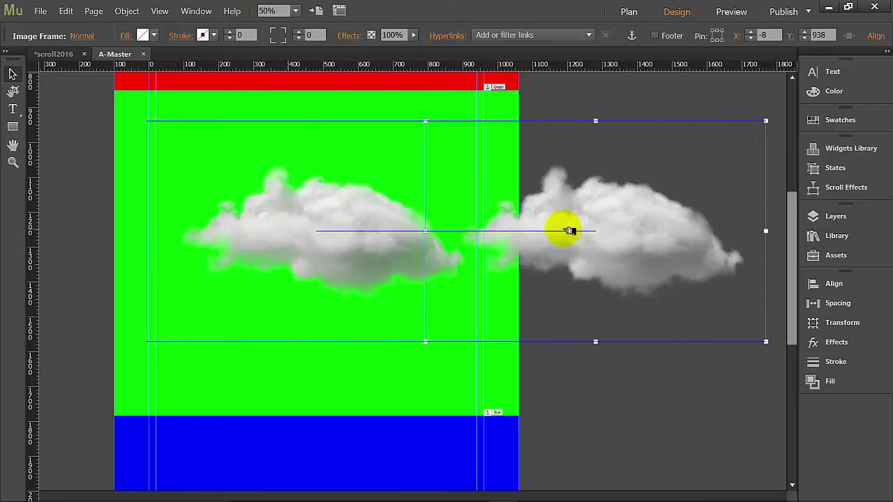
pyautogui.click(305, 256)
pyautogui.moveTo(240, 245); pyautogui.dragTo(175, 245)
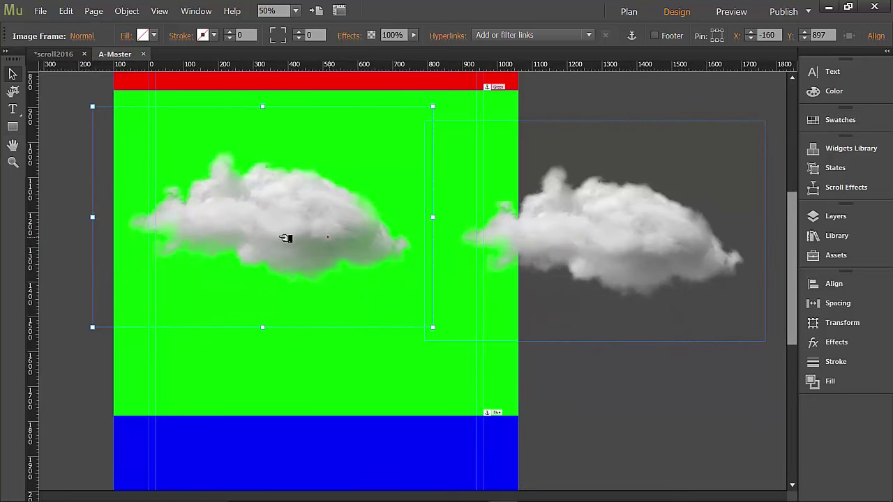
pyautogui.moveTo(286, 240); pyautogui.dragTo(112, 231)
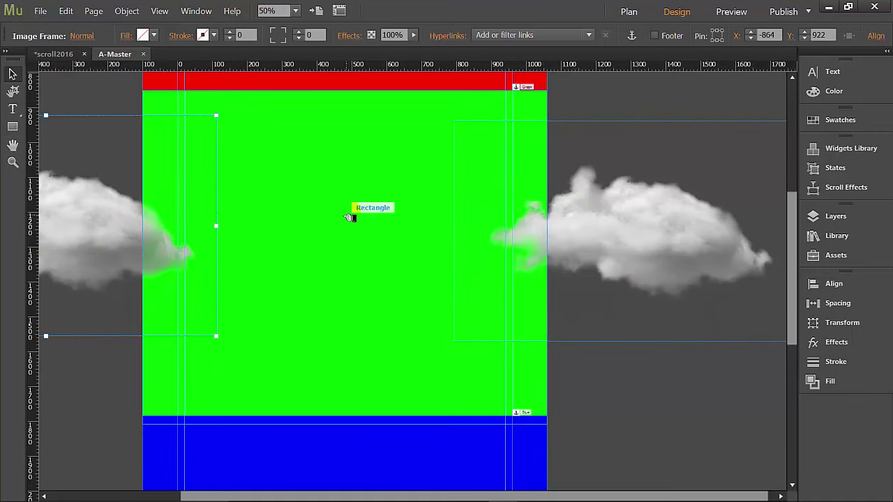
# Turn on a Motion scroll effect for the left cloud and raise its key position.
pyautogui.hotkey('ctrl', '-')
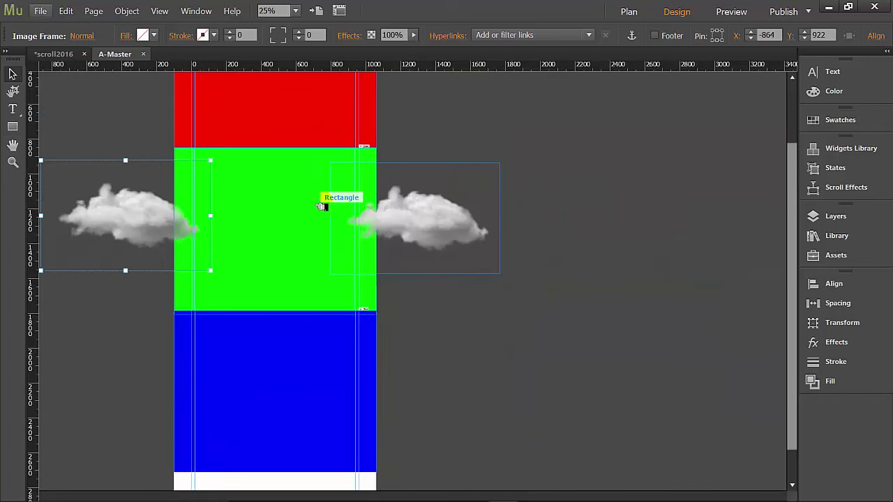
pyautogui.scroll(1, 321, 206)
pyautogui.scroll(1, 176, 208)
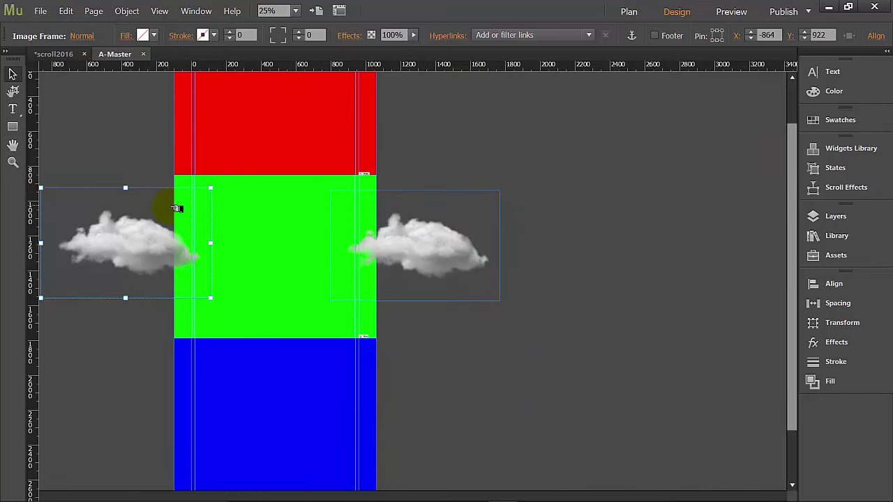
pyautogui.click(861, 190)
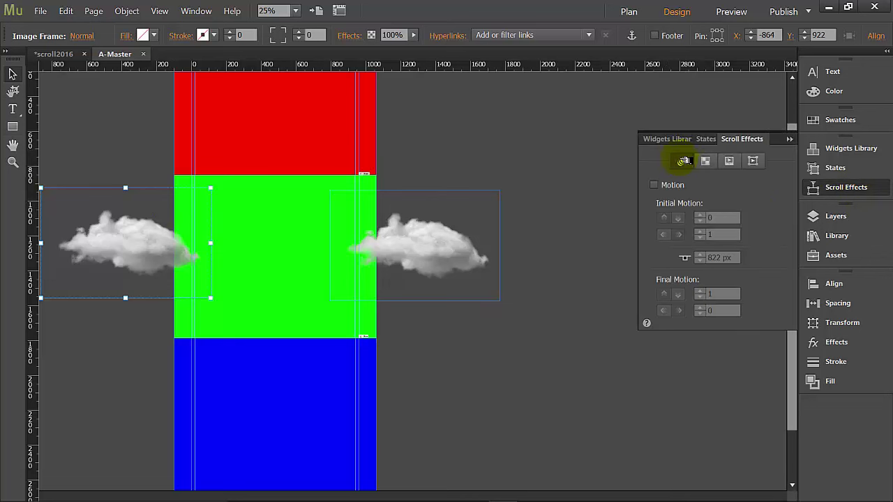
pyautogui.click(706, 161)
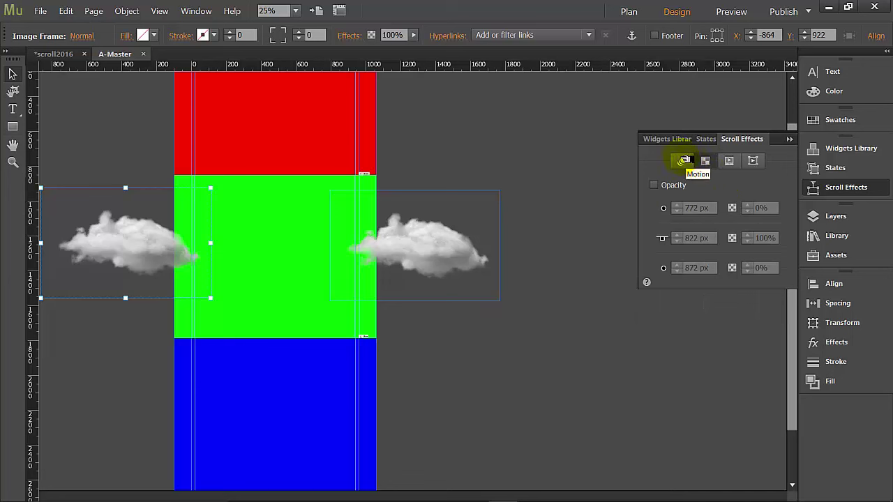
pyautogui.click(684, 160)
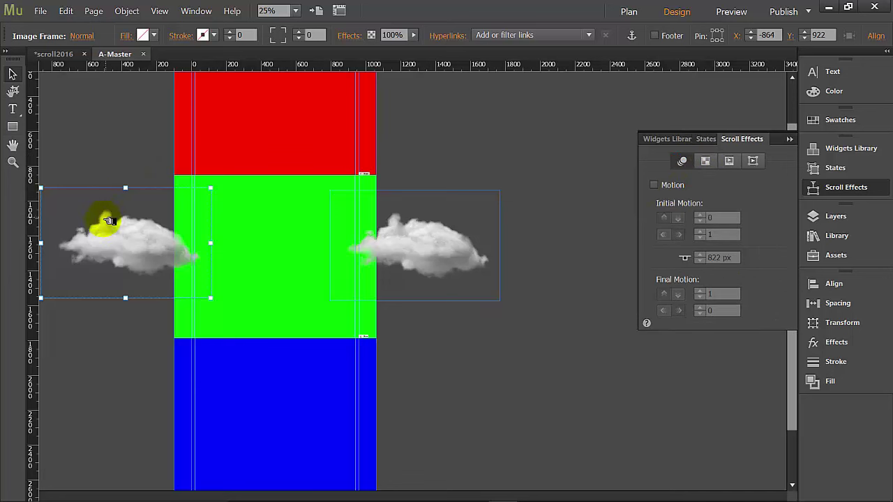
pyautogui.click(654, 186)
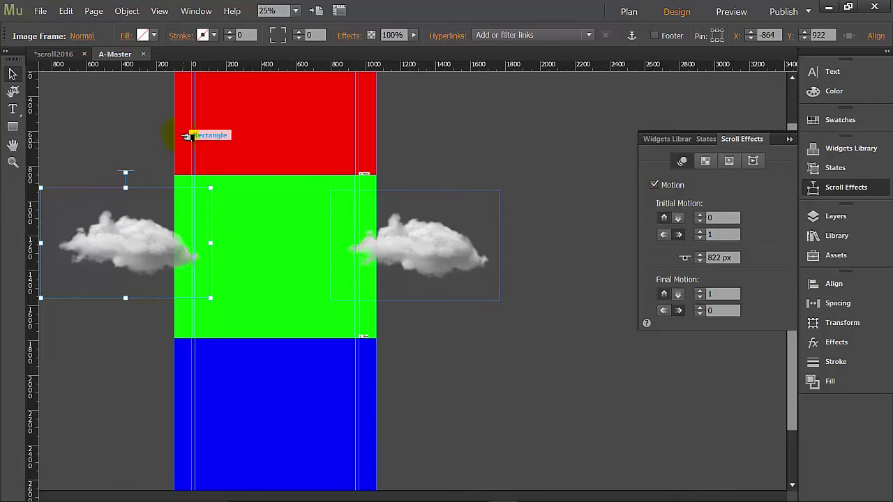
pyautogui.scroll(2, 150, 144)
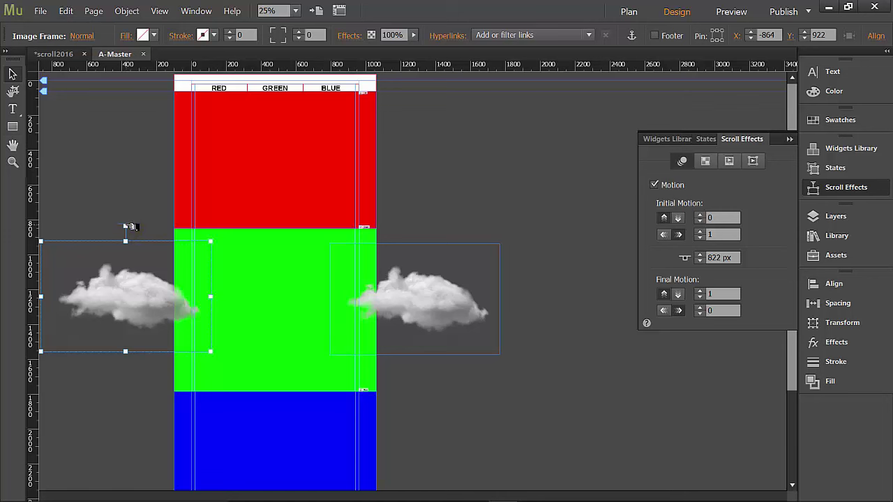
pyautogui.moveTo(130, 226); pyautogui.dragTo(130, 158)
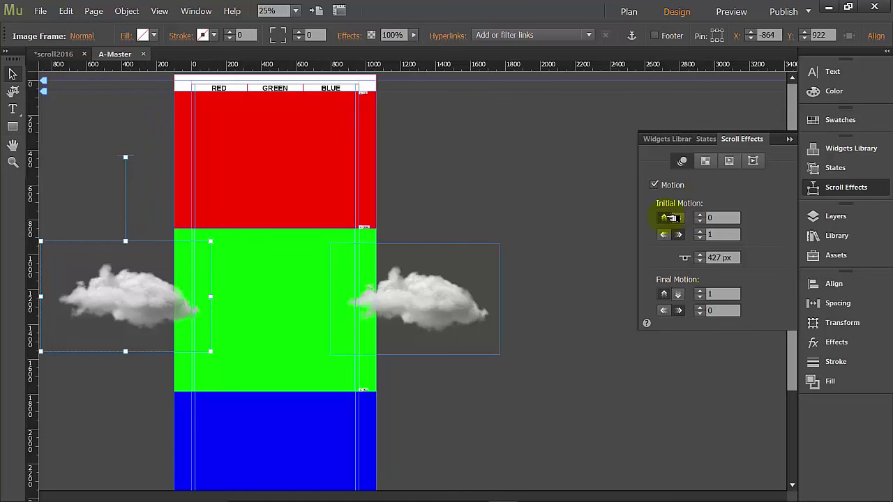
# Set the cloud's initial motion to 0 horizontal and 1 vertical, and drag it right onto the green section.
pyautogui.click(668, 236)
pyautogui.click(718, 237)
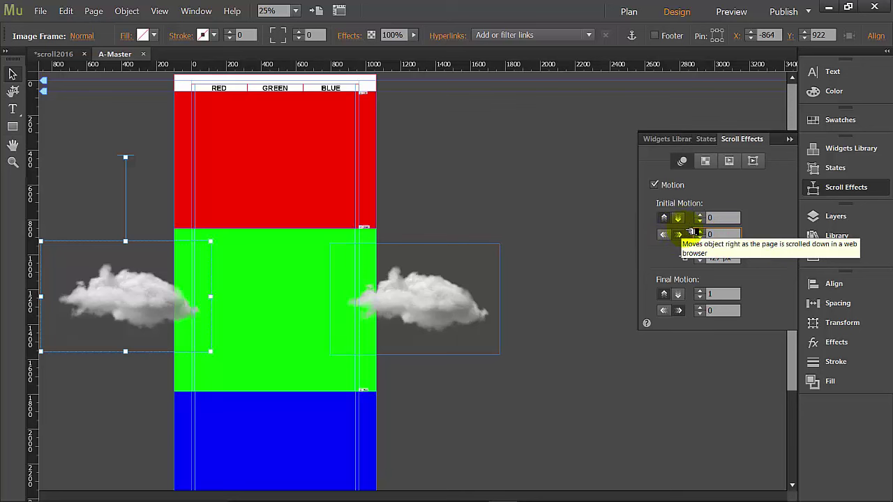
pyautogui.press('Return')
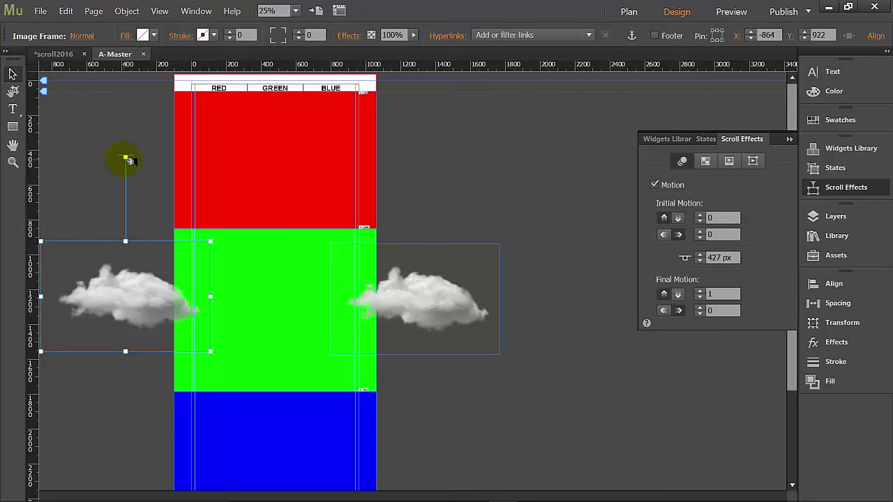
pyautogui.click(720, 218)
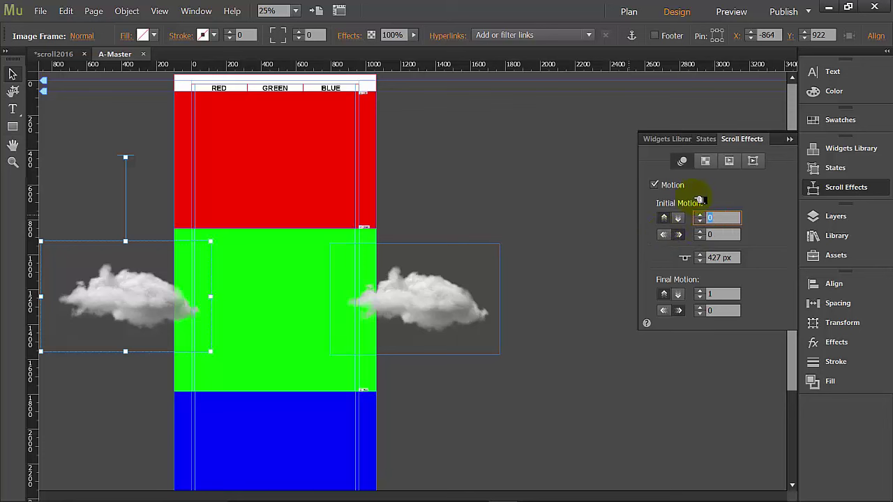
pyautogui.write('1')
pyautogui.click(144, 309)
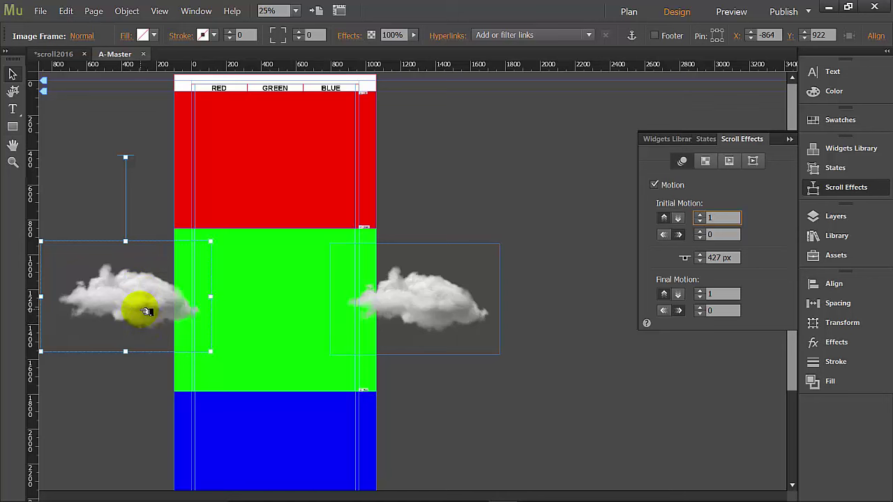
pyautogui.moveTo(136, 307); pyautogui.dragTo(224, 304)
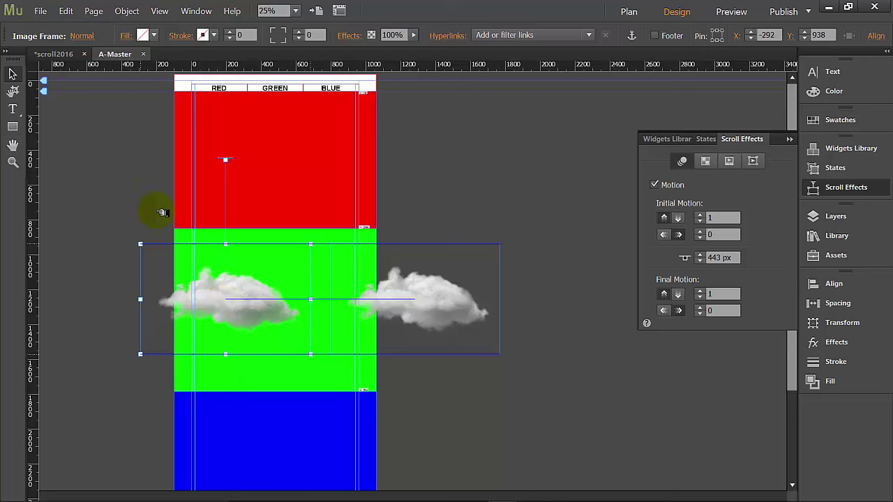
pyautogui.click(40, 12)
# Preview the page in Firefox and scroll down and up to check both clouds' motion.
pyautogui.click(84, 193)
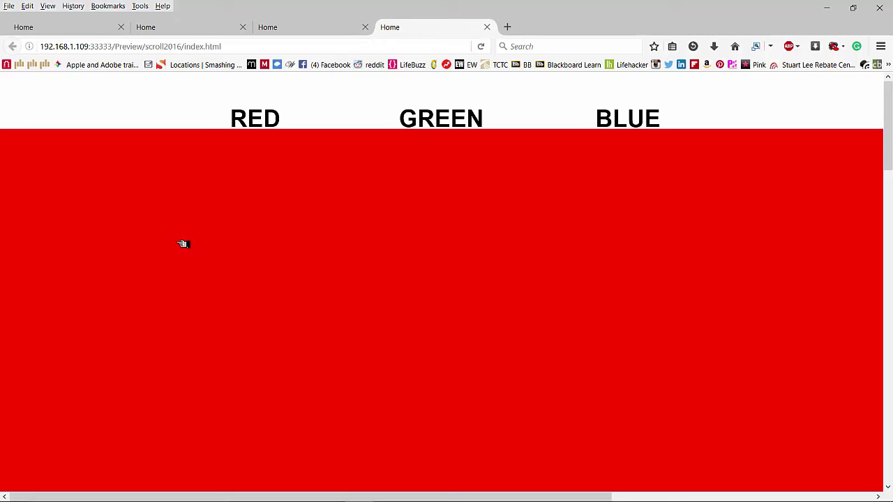
pyautogui.scroll(-5, 183, 244)
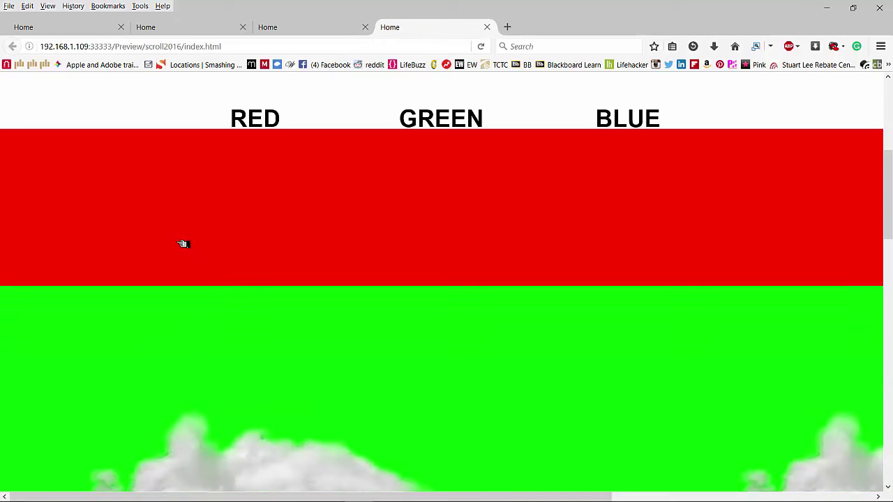
pyautogui.scroll(-5, 183, 244)
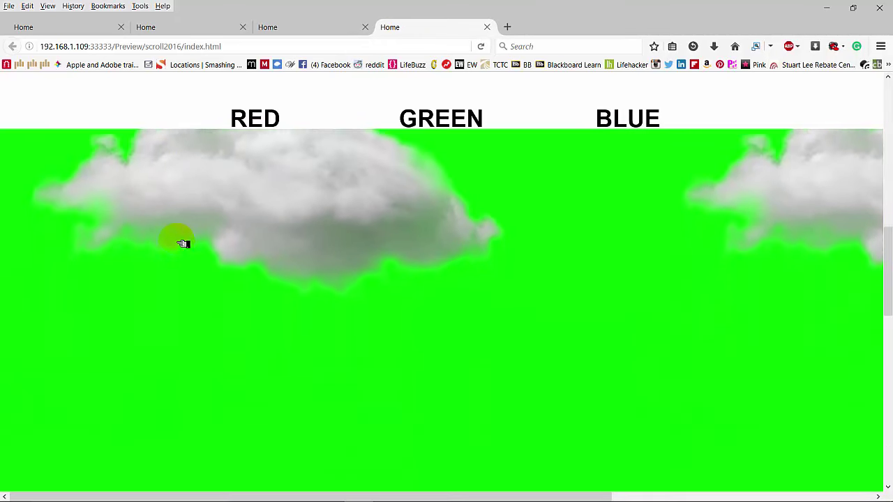
pyautogui.scroll(-5, 183, 244)
pyautogui.scroll(10, 183, 245)
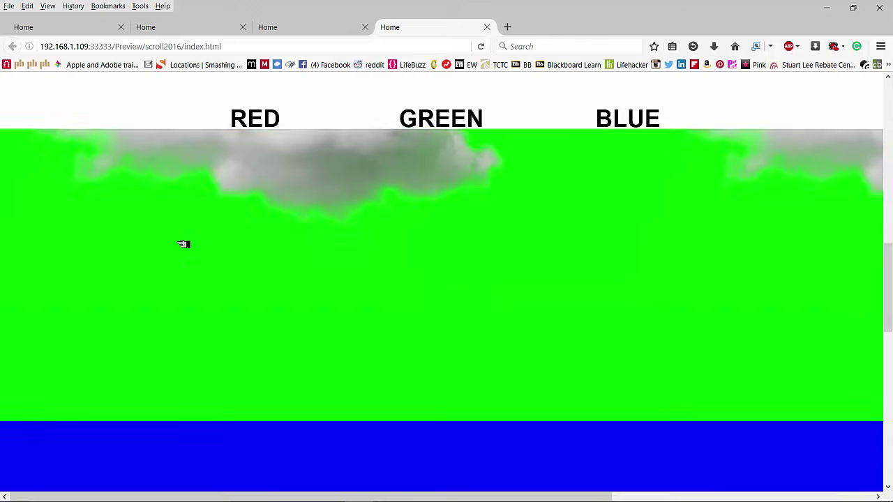
# Back in Muse, drag the left cloud further off the left edge and set its final horizontal motion to 1.5.
pyautogui.click(827, 7)
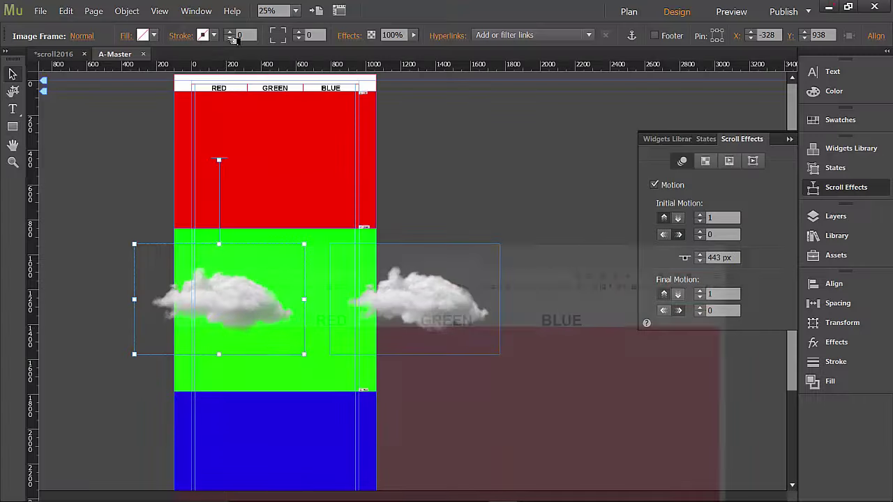
pyautogui.click(212, 322)
pyautogui.moveTo(187, 307); pyautogui.dragTo(114, 298)
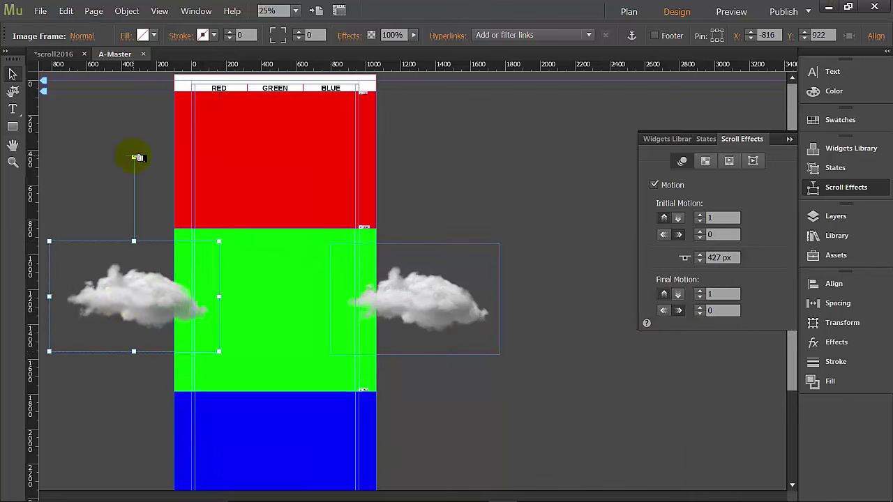
pyautogui.click(707, 235)
pyautogui.click(723, 311)
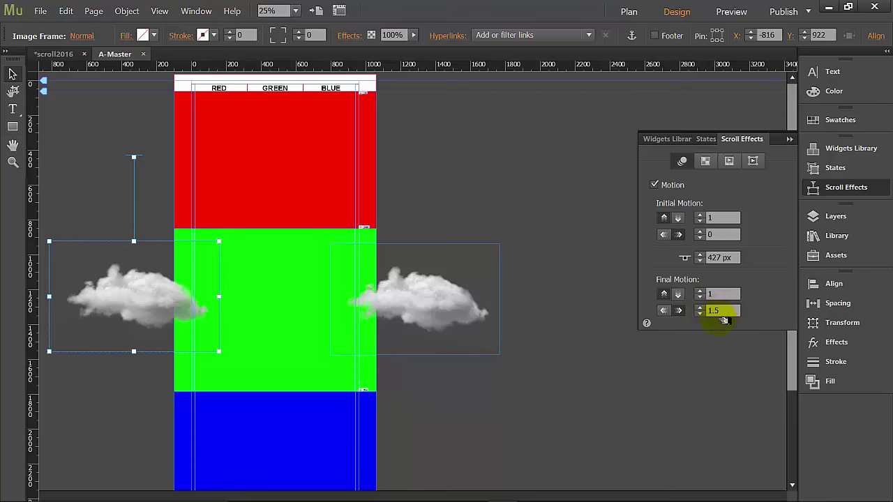
# Preview the updated page in Firefox, scrolling to watch the left cloud drift sideways, then return to Muse.
pyautogui.click(40, 11)
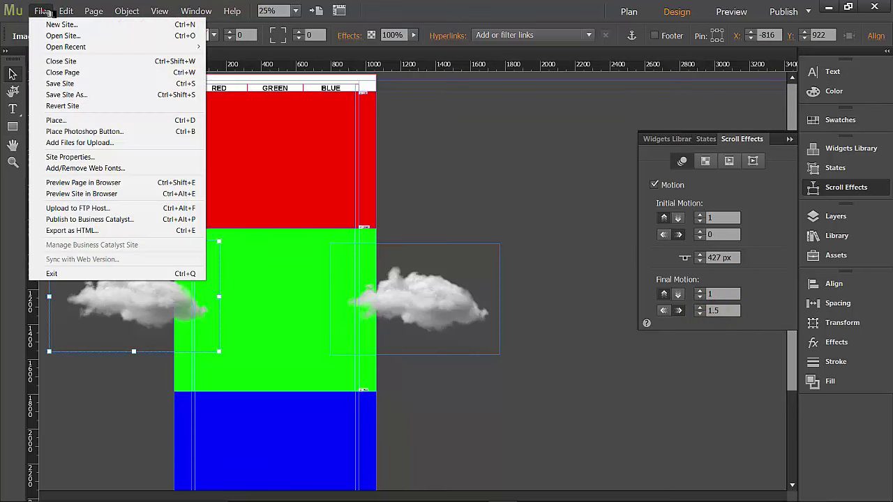
pyautogui.click(78, 182)
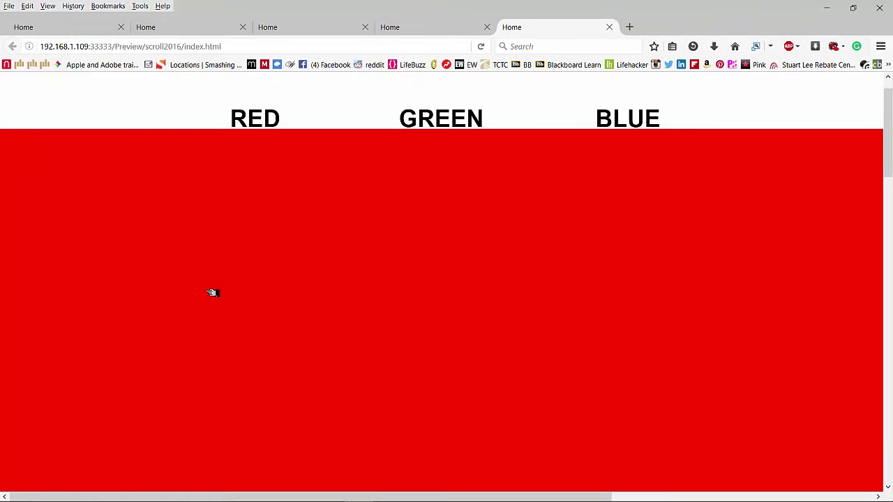
pyautogui.scroll(-5, 213, 293)
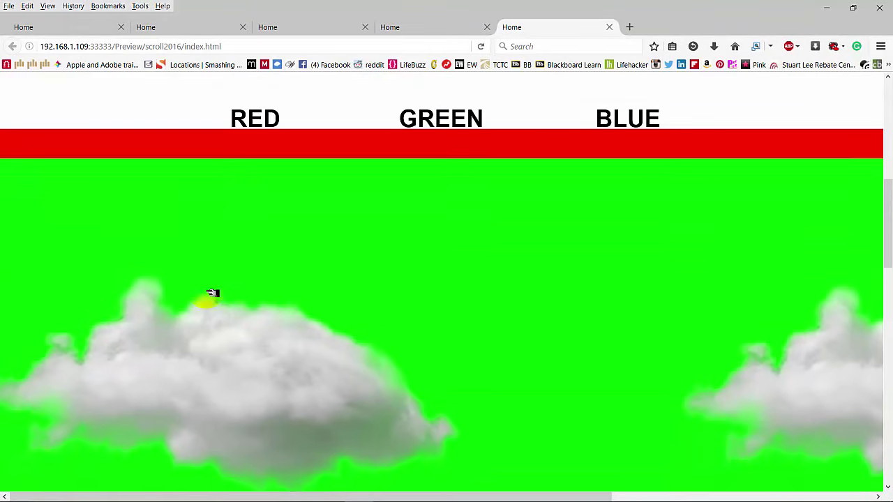
pyautogui.scroll(-5, 212, 293)
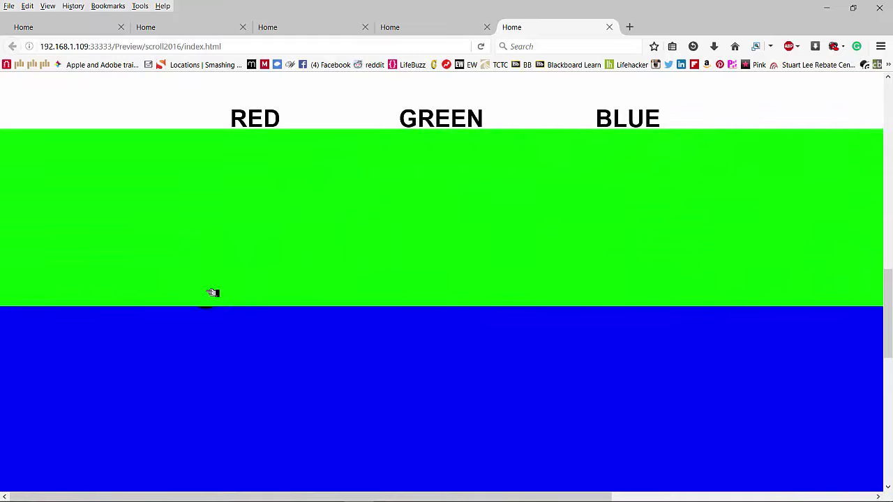
pyautogui.scroll(-3, 213, 293)
pyautogui.scroll(5, 211, 293)
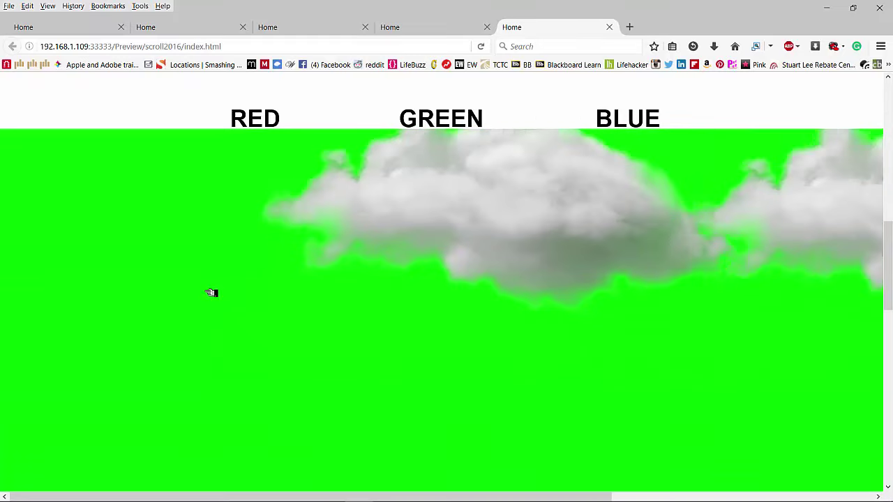
pyautogui.scroll(5, 212, 293)
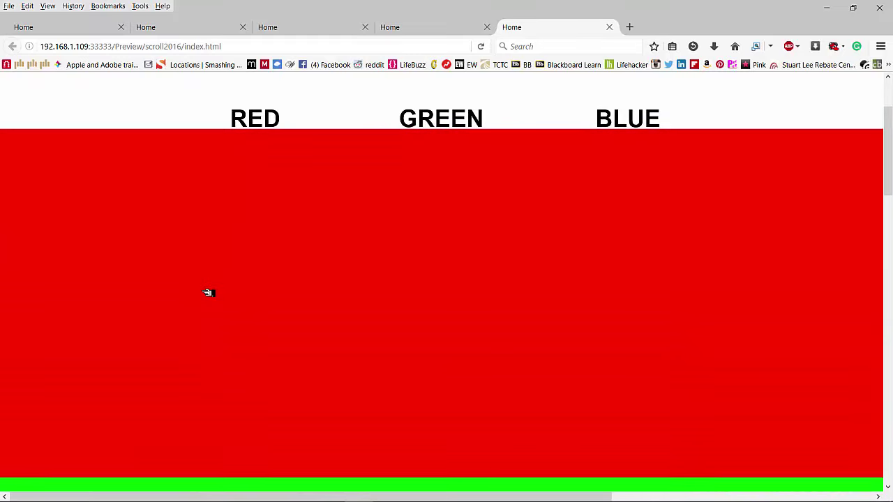
pyautogui.scroll(1, 208, 293)
pyautogui.scroll(-6, 208, 293)
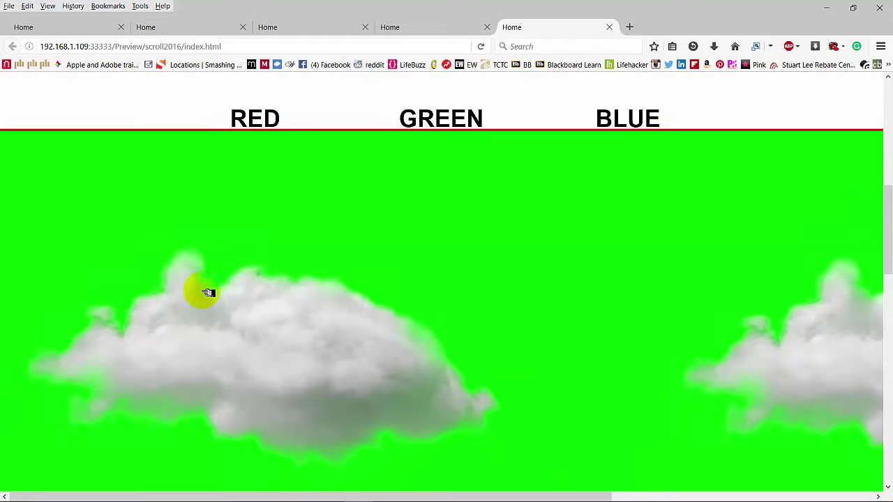
pyautogui.scroll(8, 203, 296)
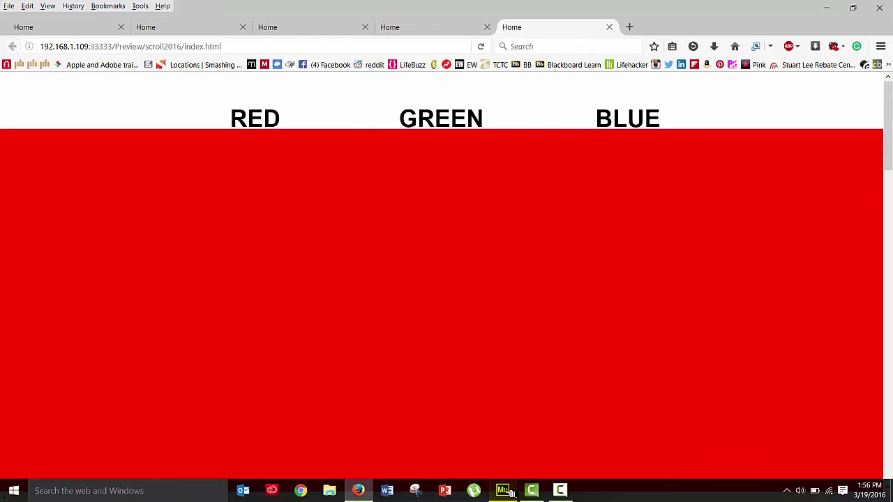
pyautogui.click(503, 490)
# Raise the left cloud's key position to 419 px and select the right cloud, undoing an accidental resize.
pyautogui.moveTo(120, 227); pyautogui.dragTo(119, 155)
pyautogui.click(393, 262)
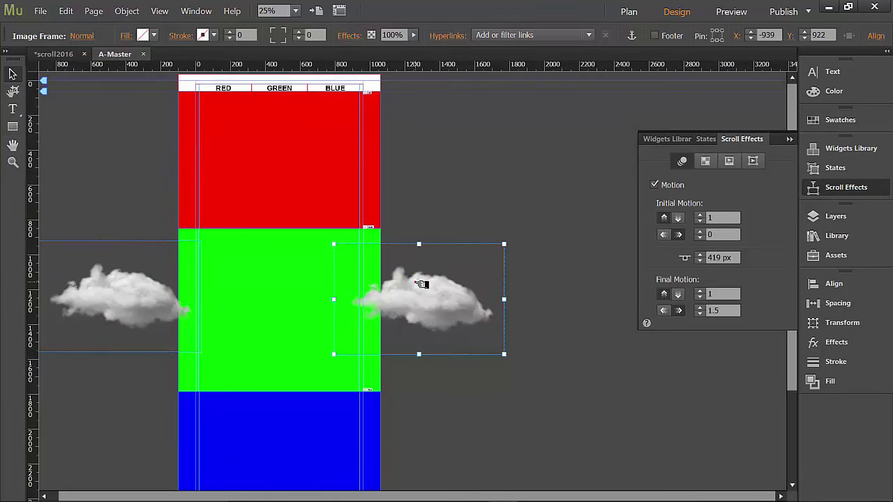
pyautogui.moveTo(422, 246); pyautogui.dragTo(426, 198)
pyautogui.hotkey('ctrl', 'z')
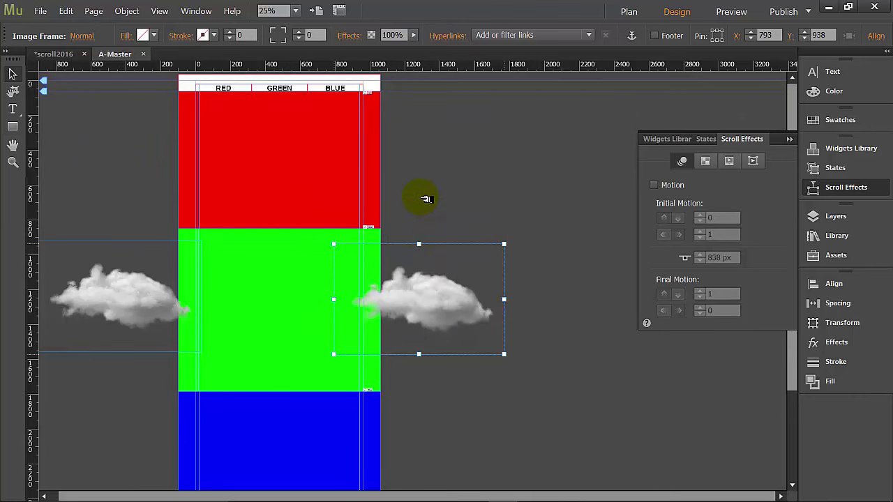
# Enable Motion on the right cloud keyed at 403 px, initial 1/0, final horizontal 1.5 leftward.
pyautogui.click(655, 185)
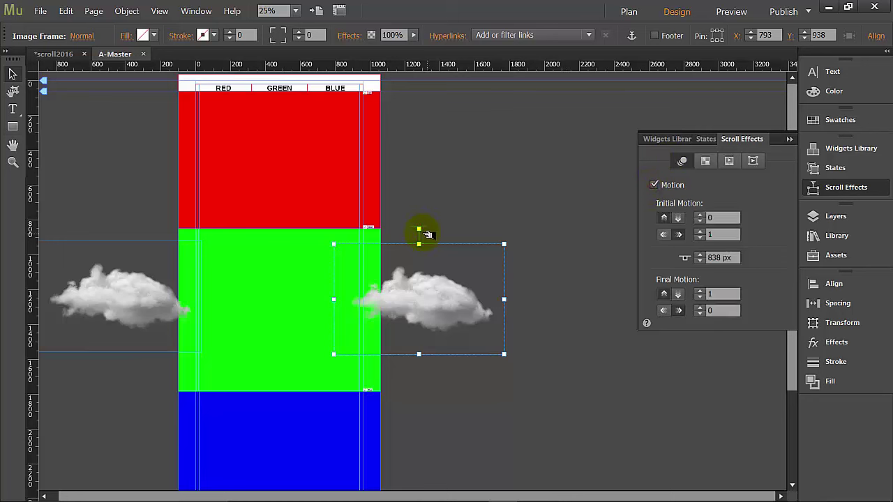
pyautogui.moveTo(418, 228); pyautogui.dragTo(420, 151)
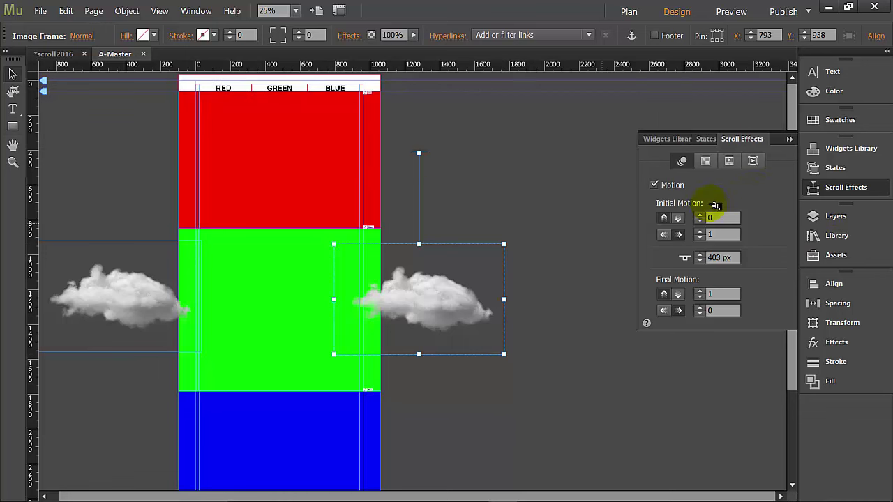
pyautogui.moveTo(713, 218); pyautogui.dragTo(687, 213)
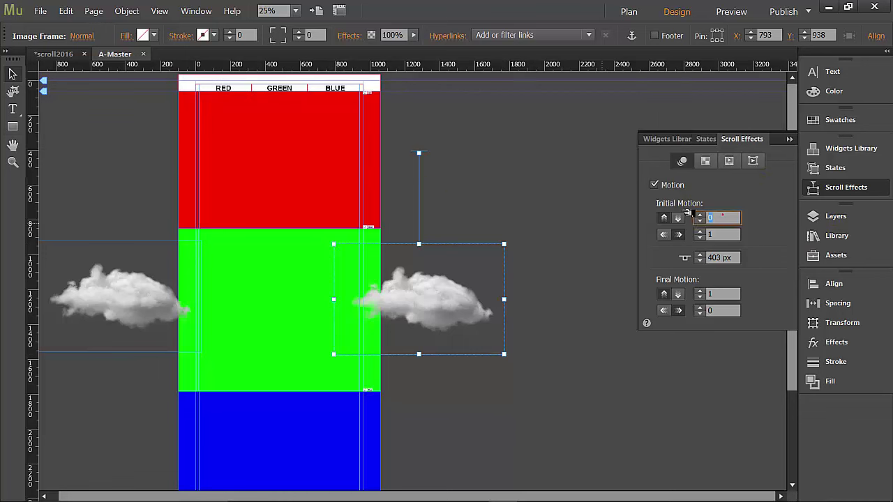
pyautogui.click(719, 235)
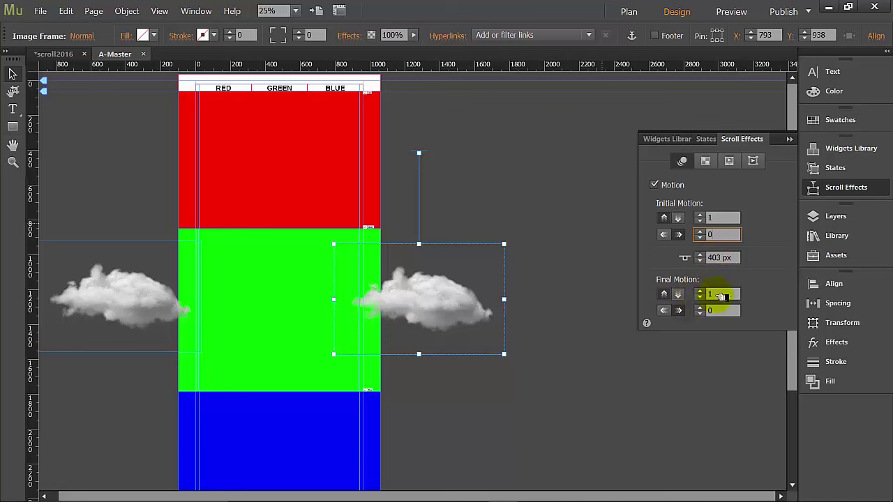
pyautogui.click(664, 311)
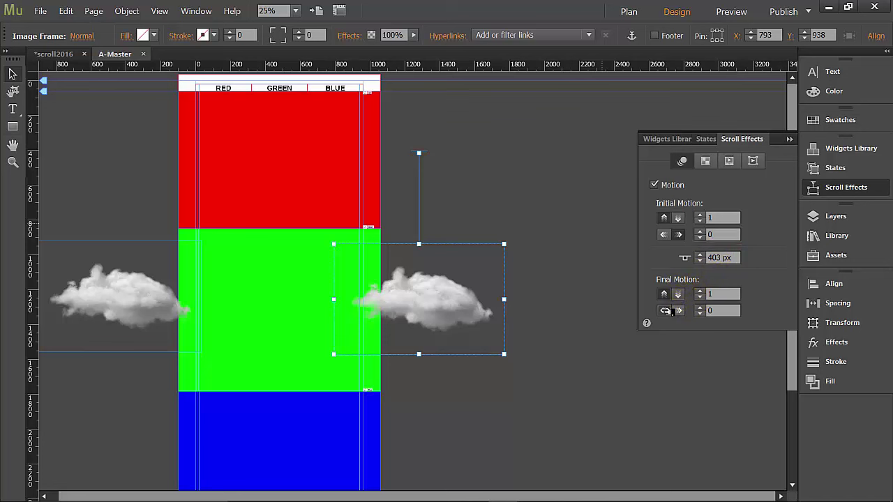
pyautogui.click(717, 312)
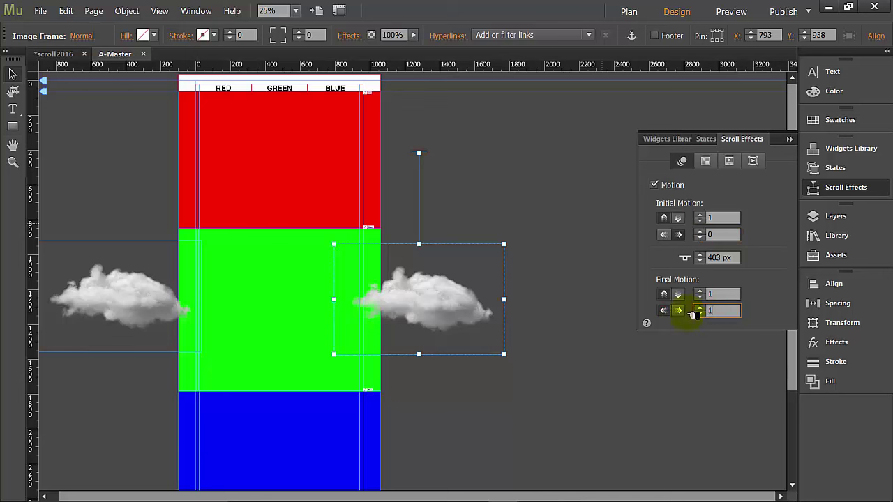
pyautogui.press('Return')
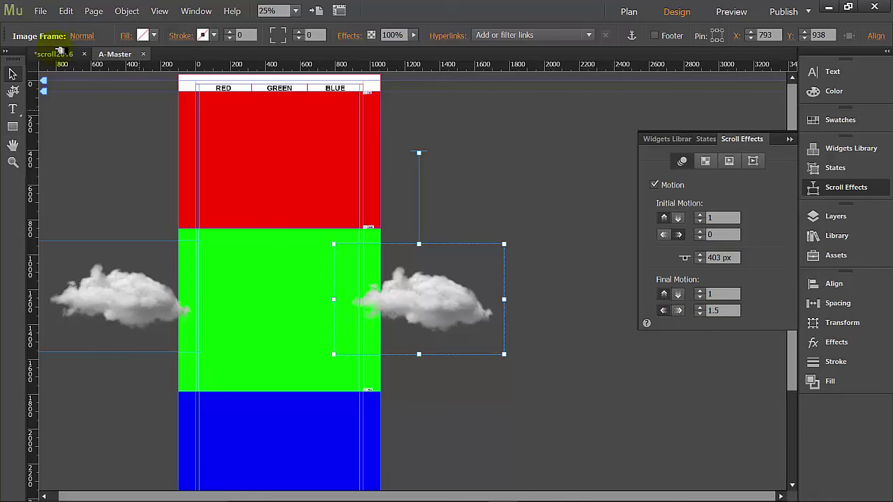
pyautogui.click(40, 11)
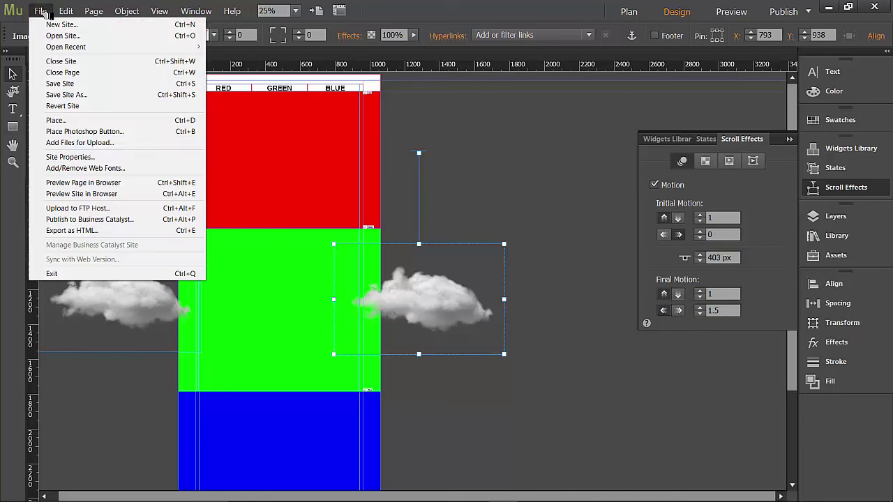
# Preview in Firefox and scroll through the green band to see both clouds slide together and merge.
pyautogui.click(74, 182)
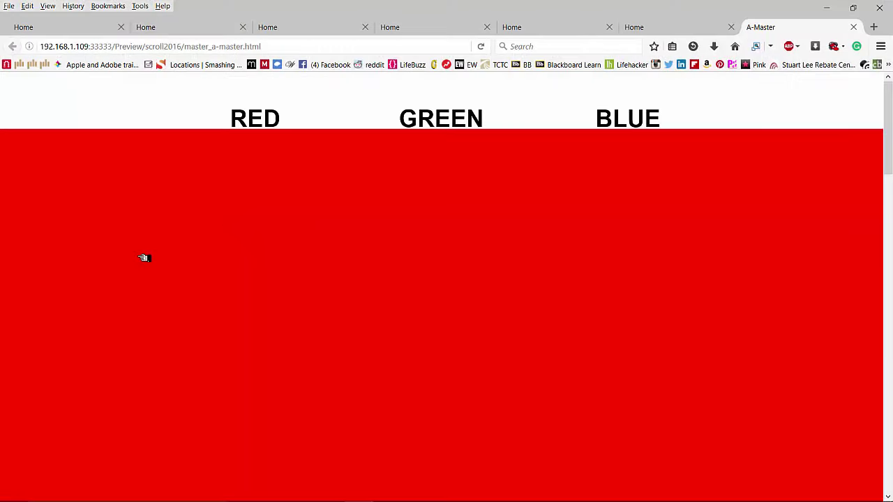
pyautogui.scroll(-10, 144, 258)
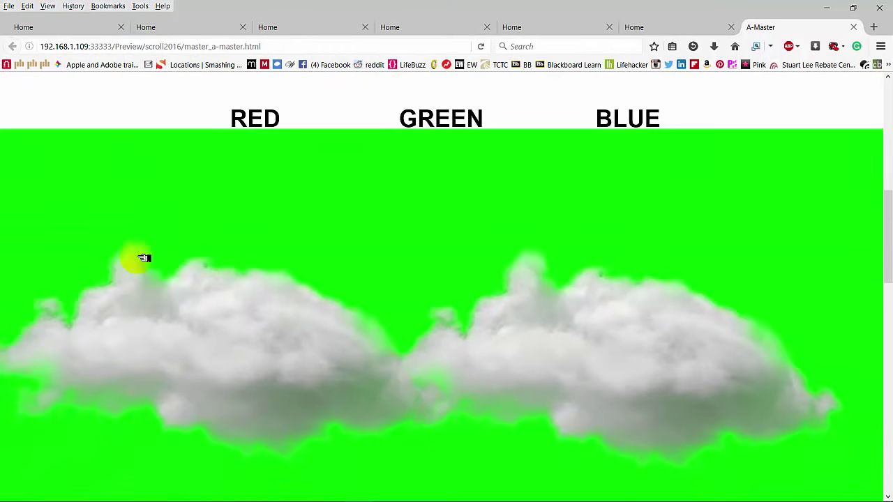
pyautogui.scroll(-3, 144, 258)
pyautogui.scroll(10, 144, 258)
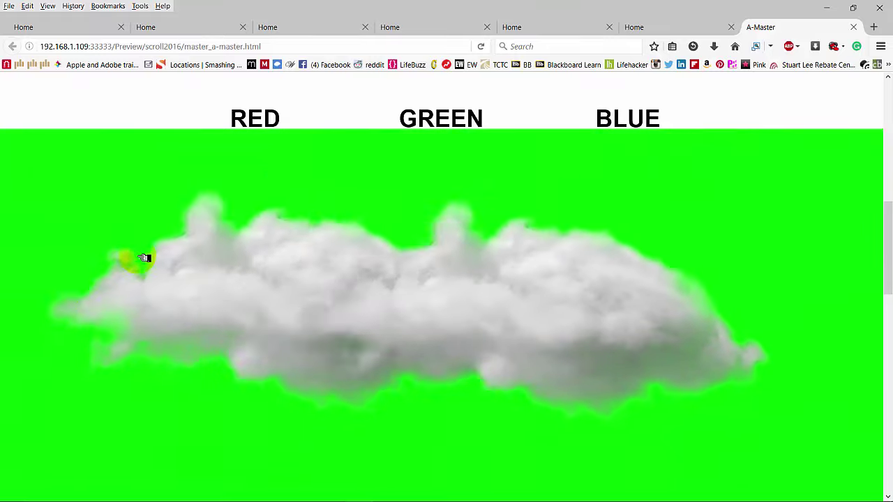
pyautogui.scroll(-5, 144, 258)
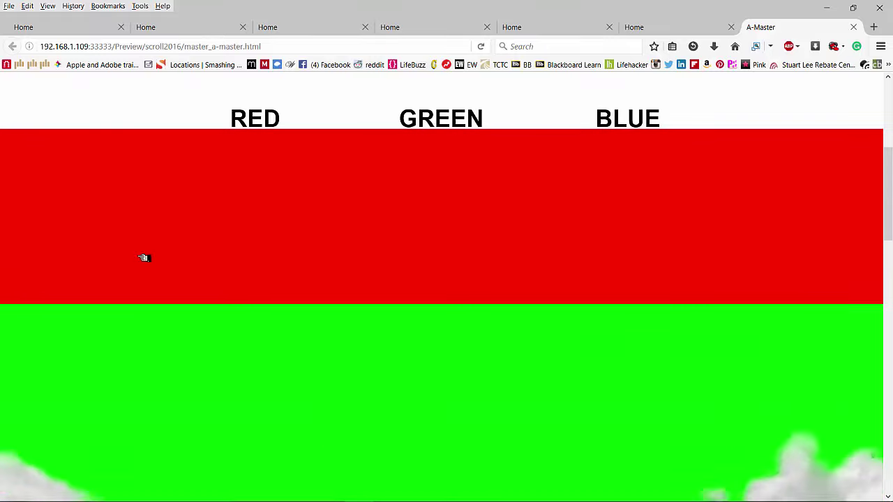
pyautogui.scroll(-8, 143, 258)
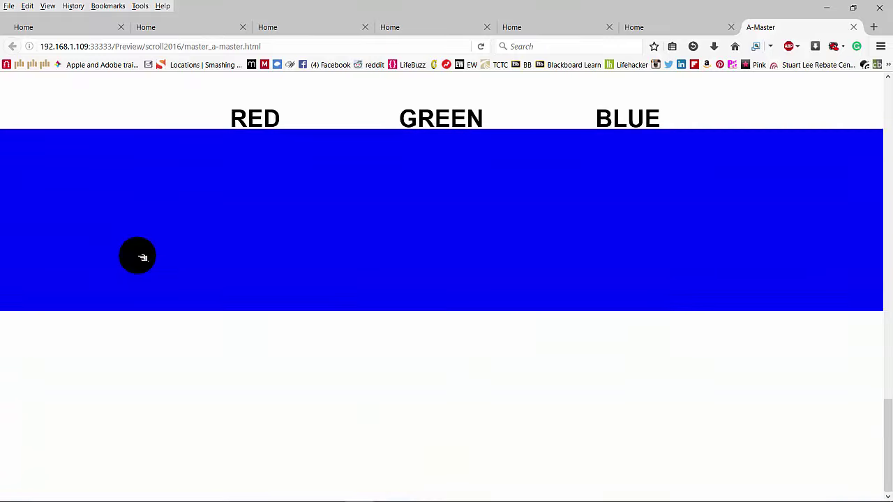